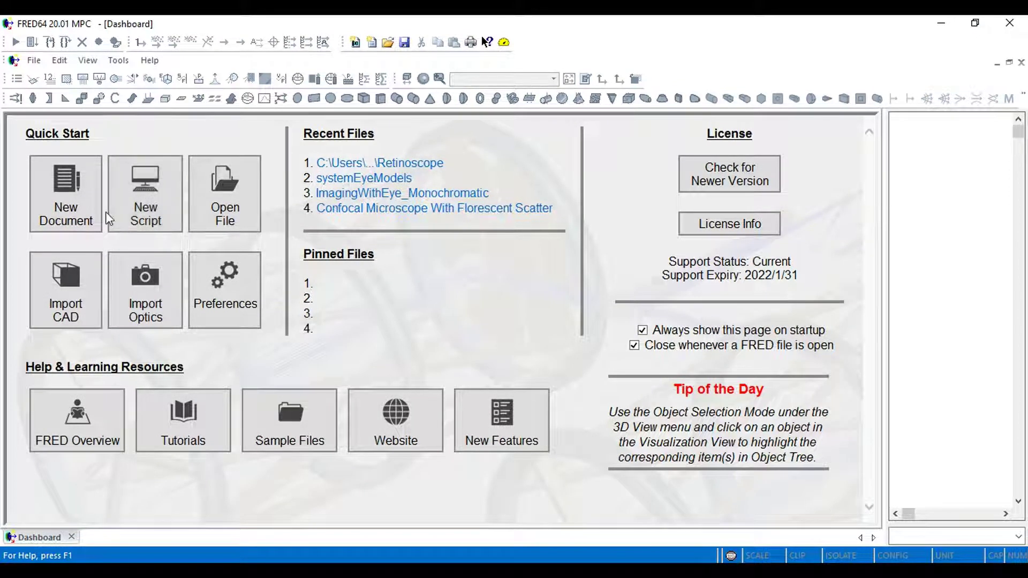
# Step: Create a new document and start a new prism of type Equilateral (fixed deviation) under Geometry
pyautogui.click(64, 204)
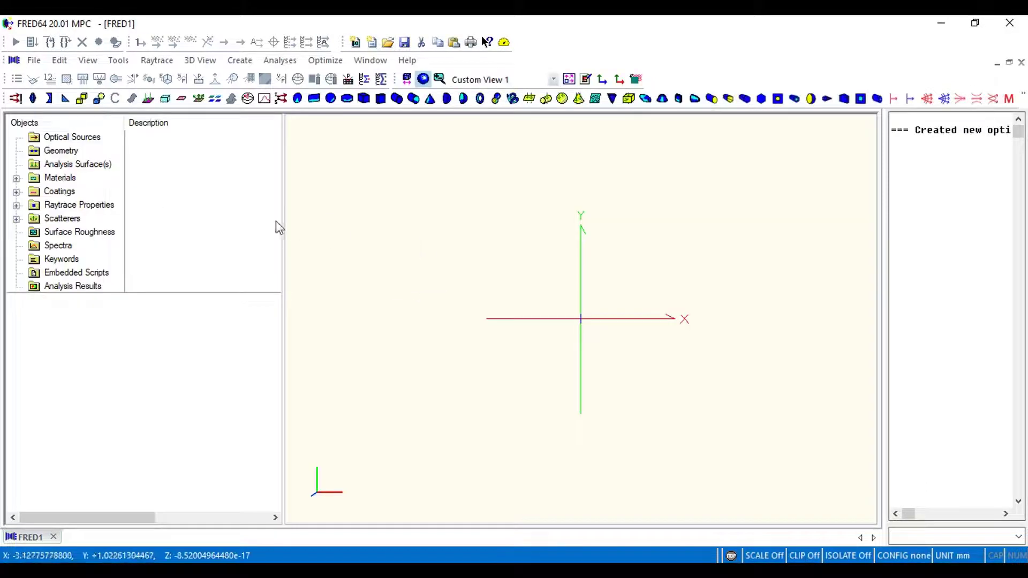
pyautogui.rightClick(63, 153)
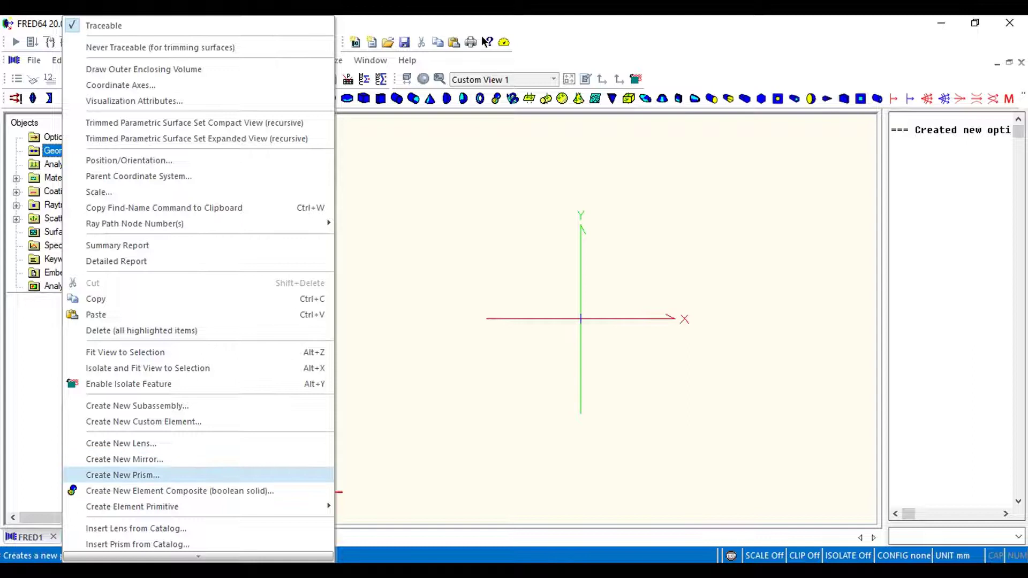
pyautogui.click(149, 476)
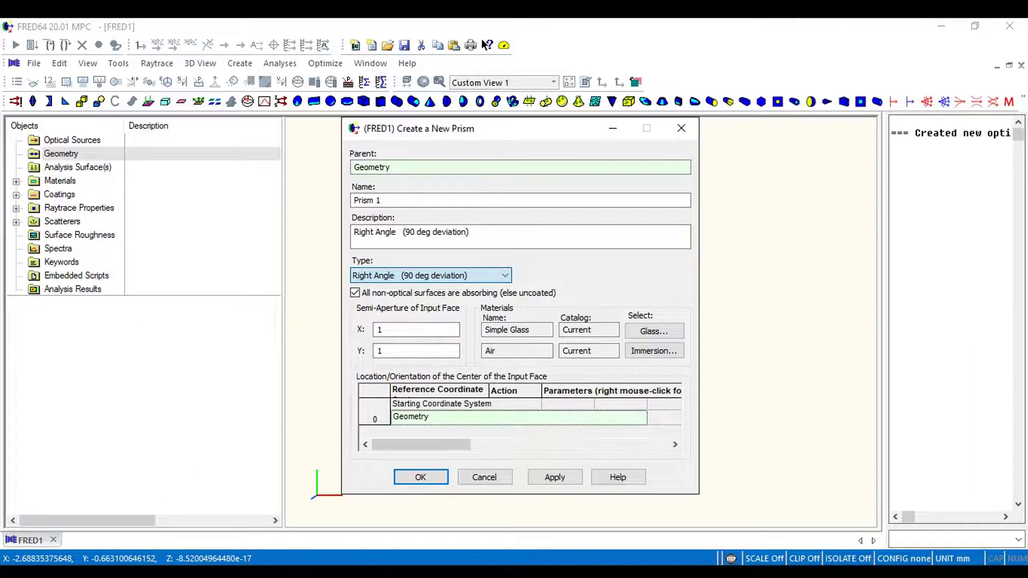
pyautogui.click(389, 339)
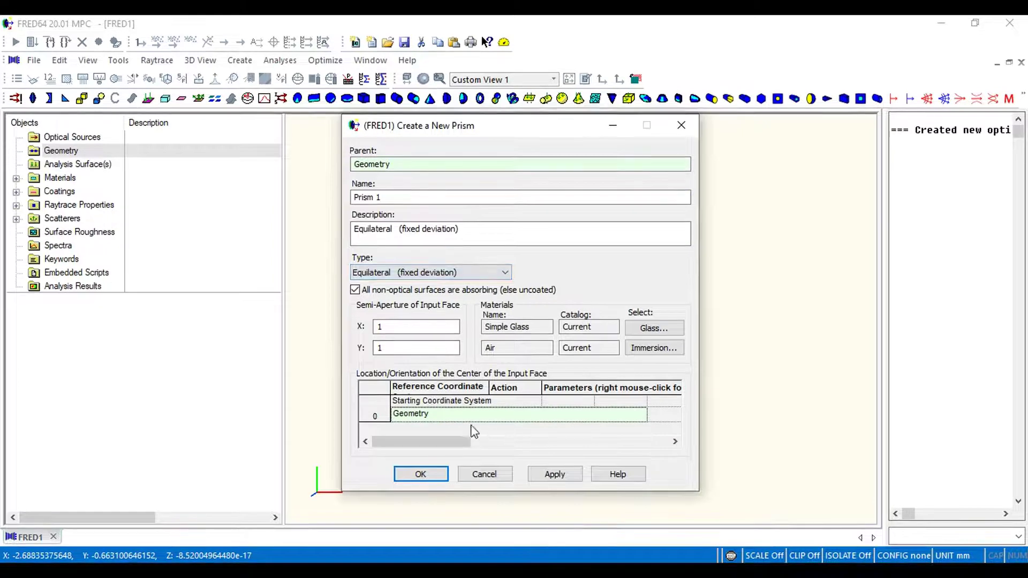
# Step: Add a rotation of -30 degrees about the X axis to the prism's orientation and create the prism
pyautogui.click(508, 417)
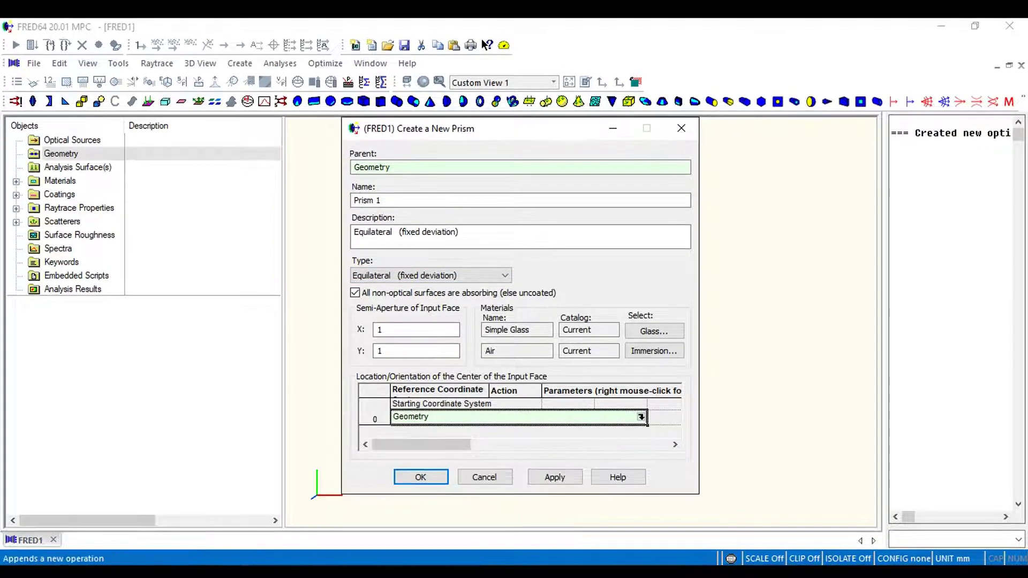
pyautogui.click(522, 430)
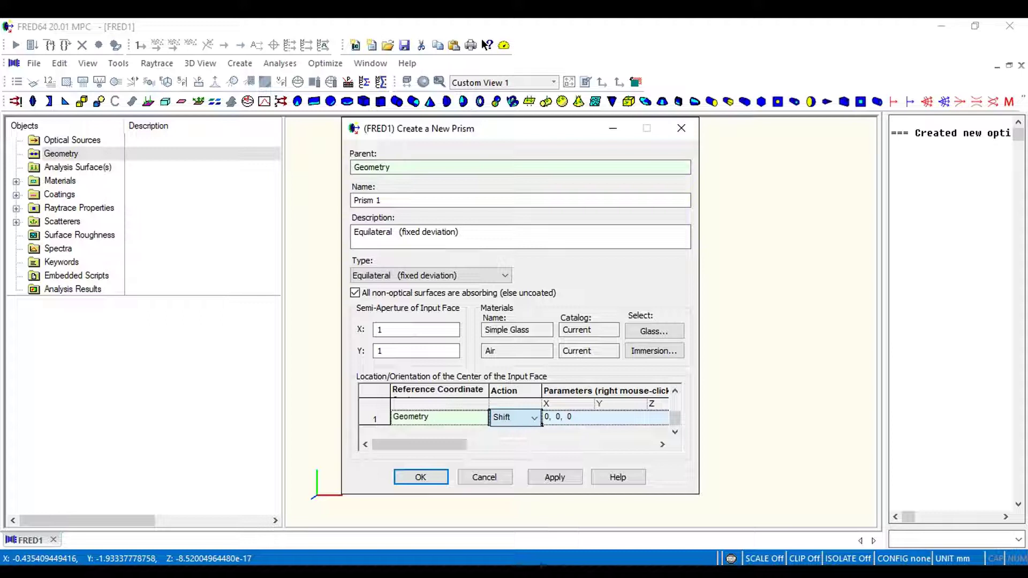
pyautogui.click(576, 446)
pyautogui.click(562, 419)
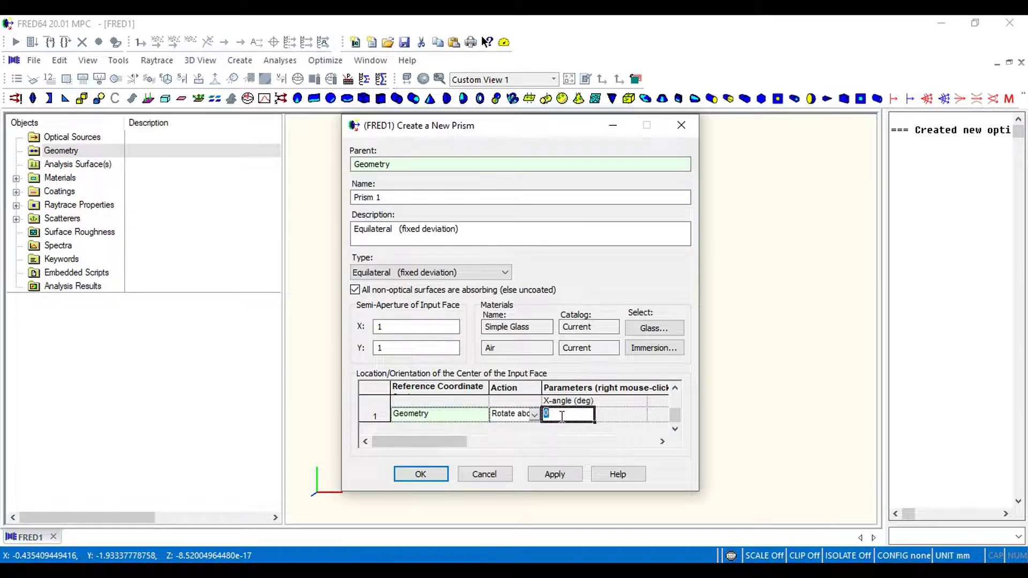
pyautogui.write('-3')
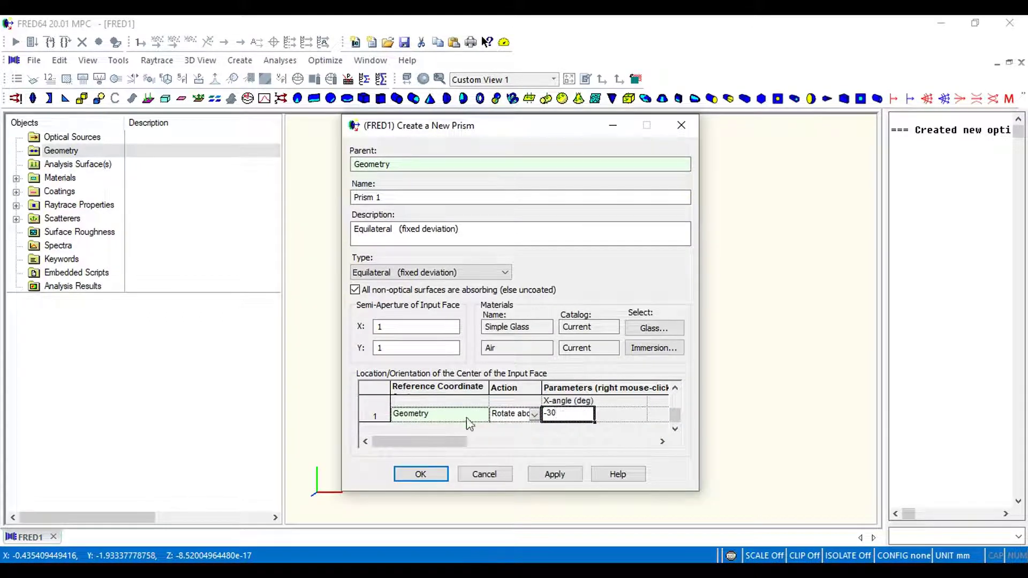
pyautogui.click(421, 474)
# Step: Start an incoherent plane wave source with 50 random ray positions and X and Y semi-apertures of 0.1
pyautogui.moveTo(721, 306); pyautogui.dragTo(415, 301)
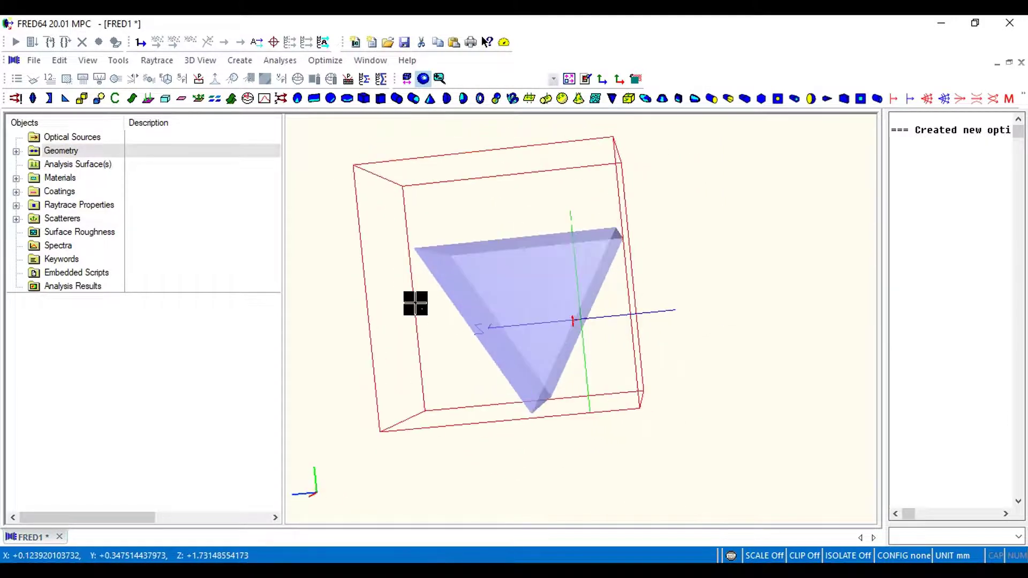
pyautogui.rightClick(88, 138)
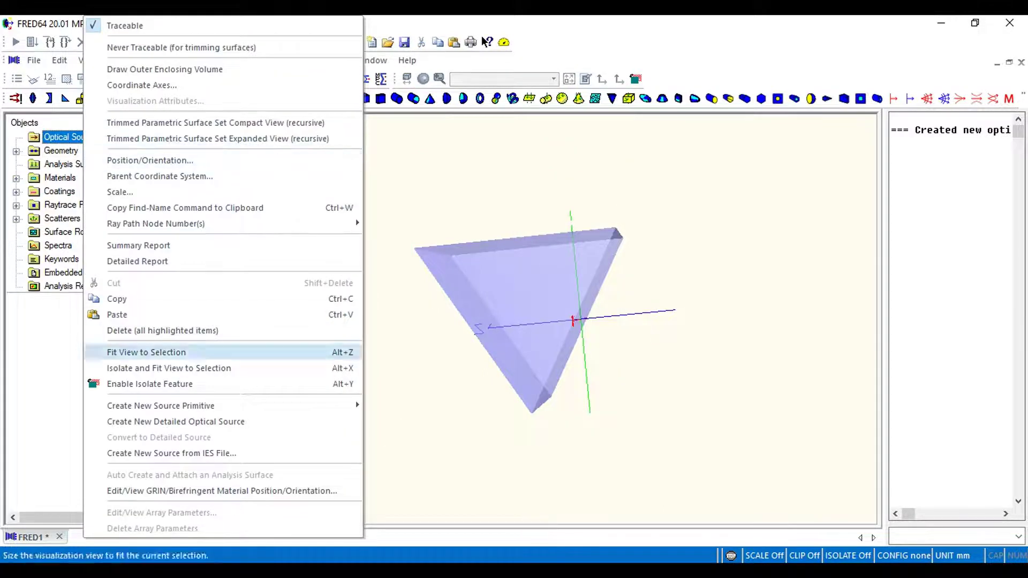
pyautogui.moveTo(160, 406)
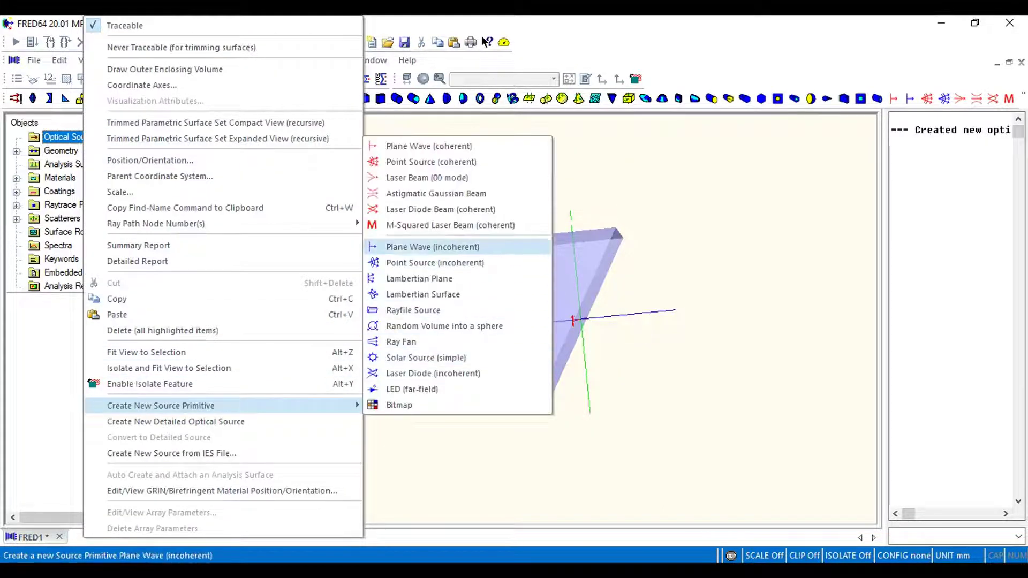
pyautogui.click(433, 247)
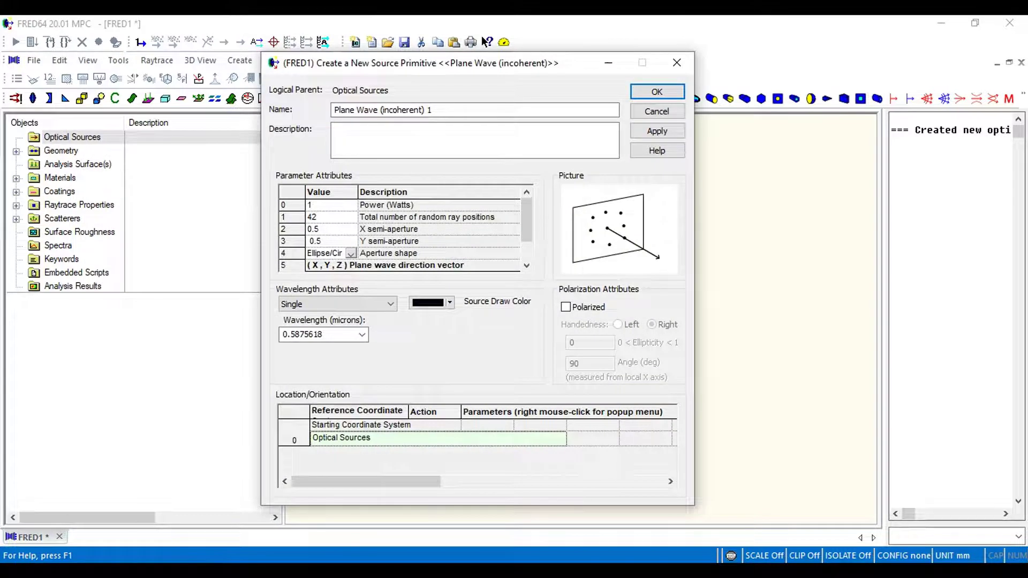
pyautogui.write('50')
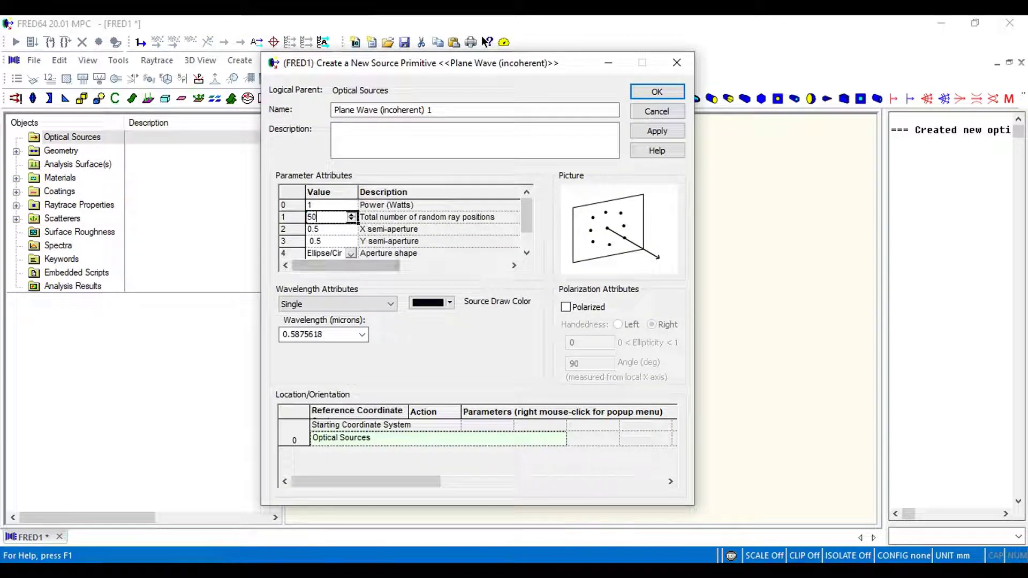
pyautogui.click(333, 229)
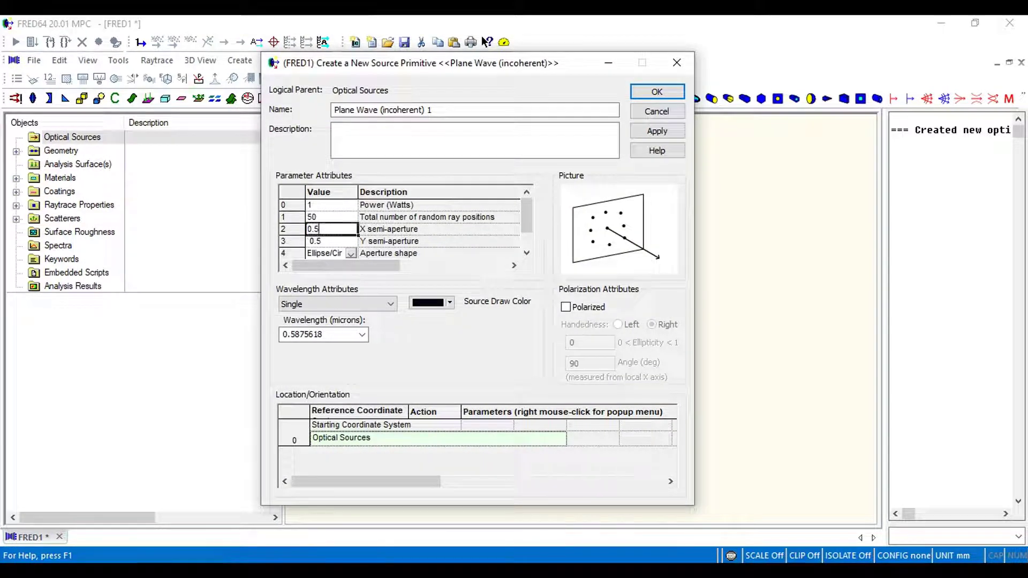
pyautogui.click(332, 240)
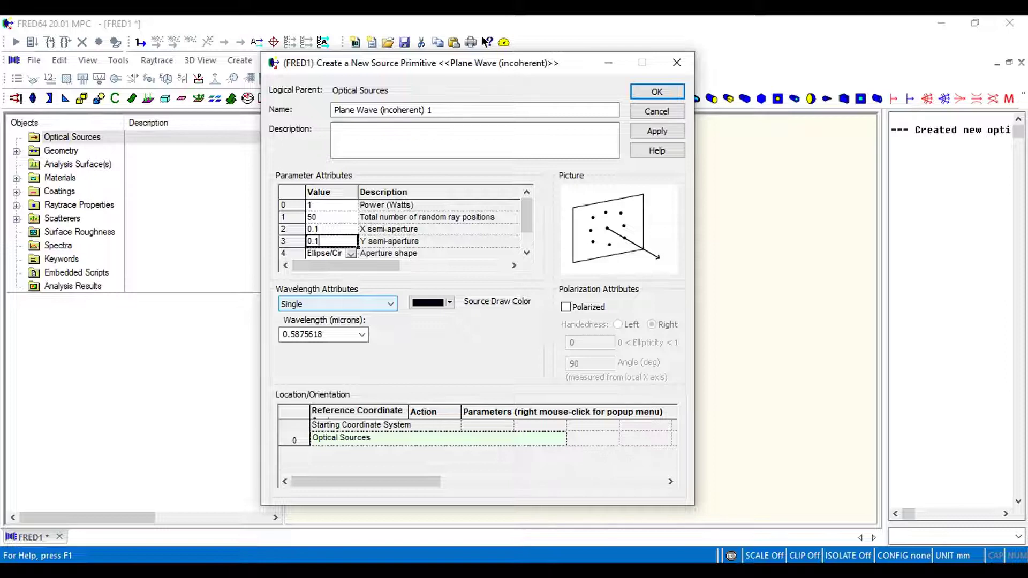
# Step: Generate a source wavelength list from 0.4861327 to 0.6562725 microns in 10 steps and color the rays by wavelength
pyautogui.click(337, 303)
pyautogui.click(354, 343)
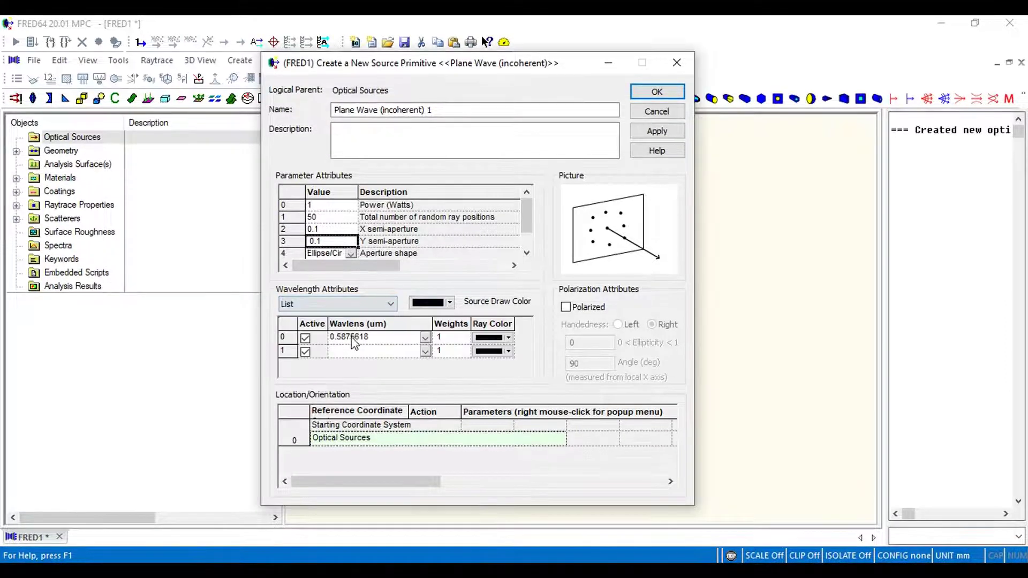
pyautogui.click(390, 343)
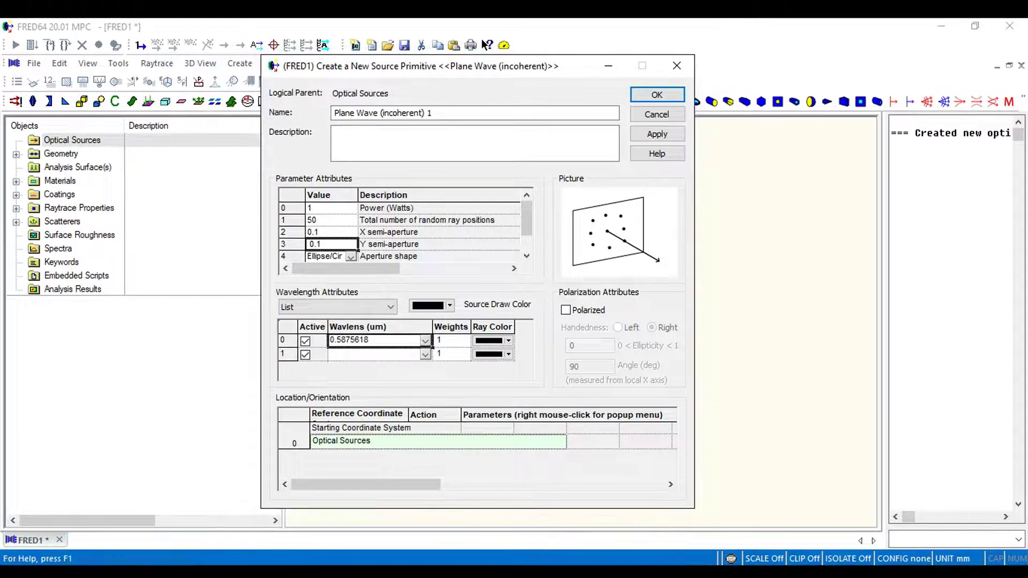
pyautogui.click(444, 276)
pyautogui.press('Tab')
pyautogui.press('Tab')
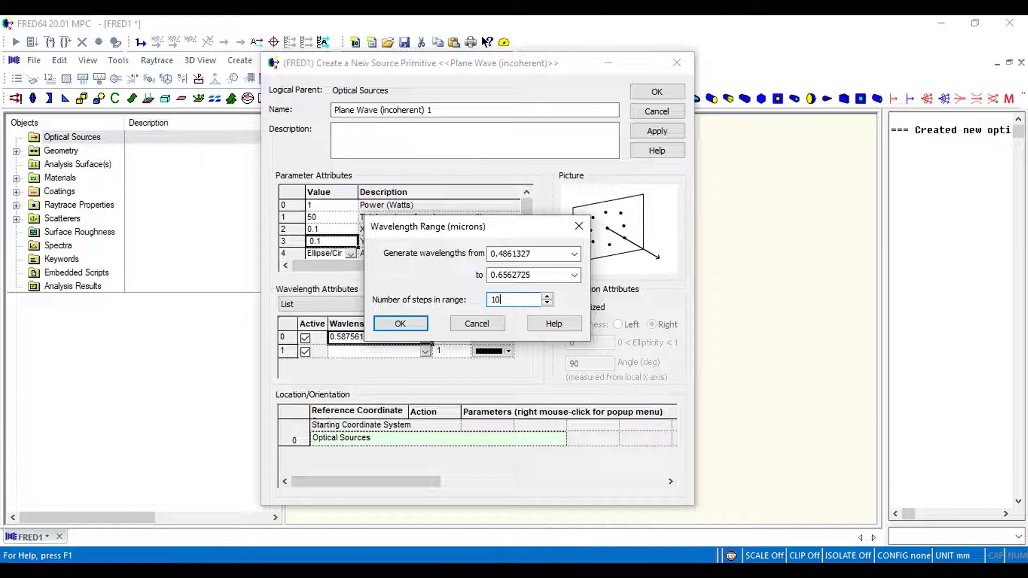
pyautogui.press('Return')
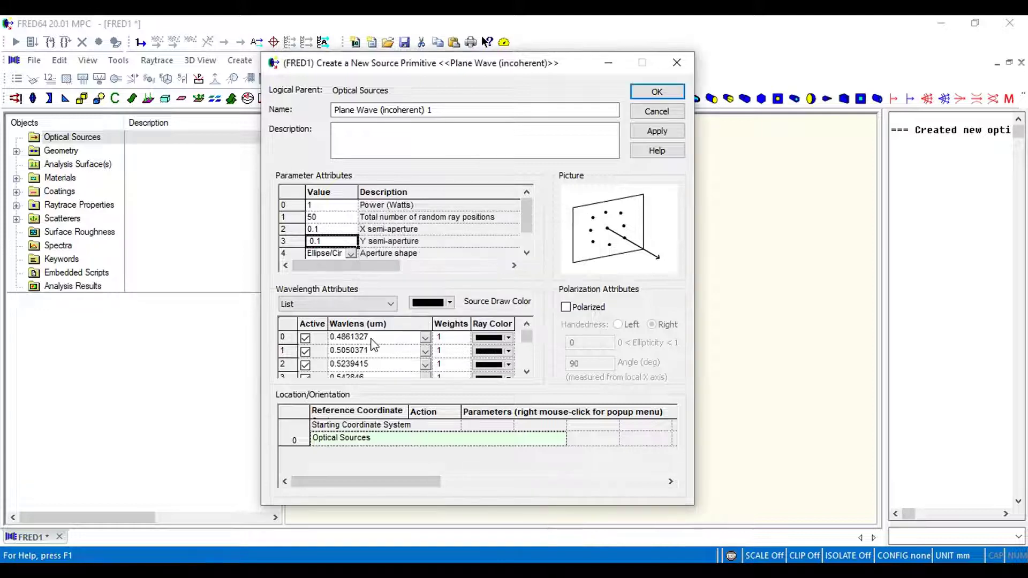
pyautogui.click(381, 352)
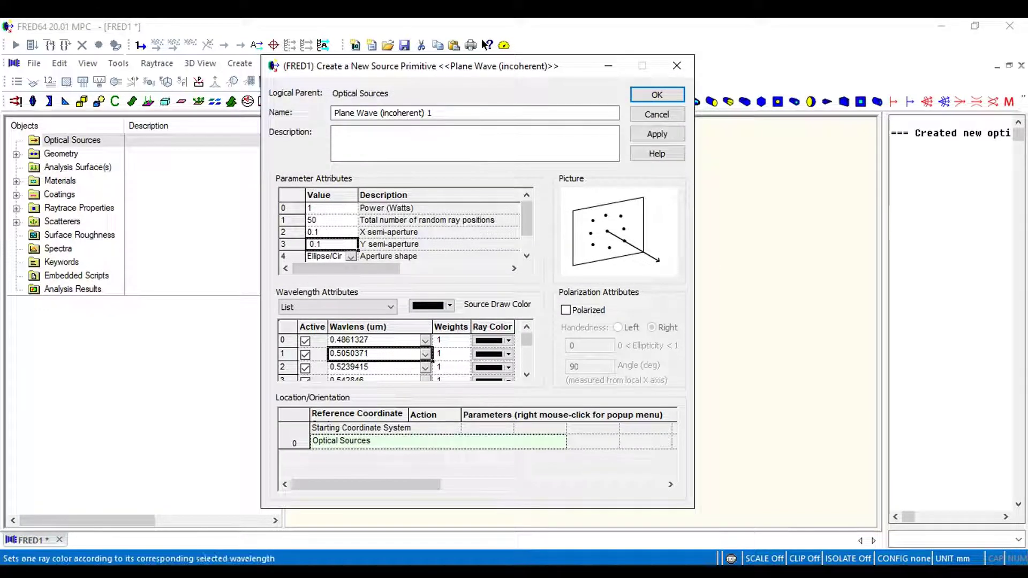
pyautogui.click(498, 459)
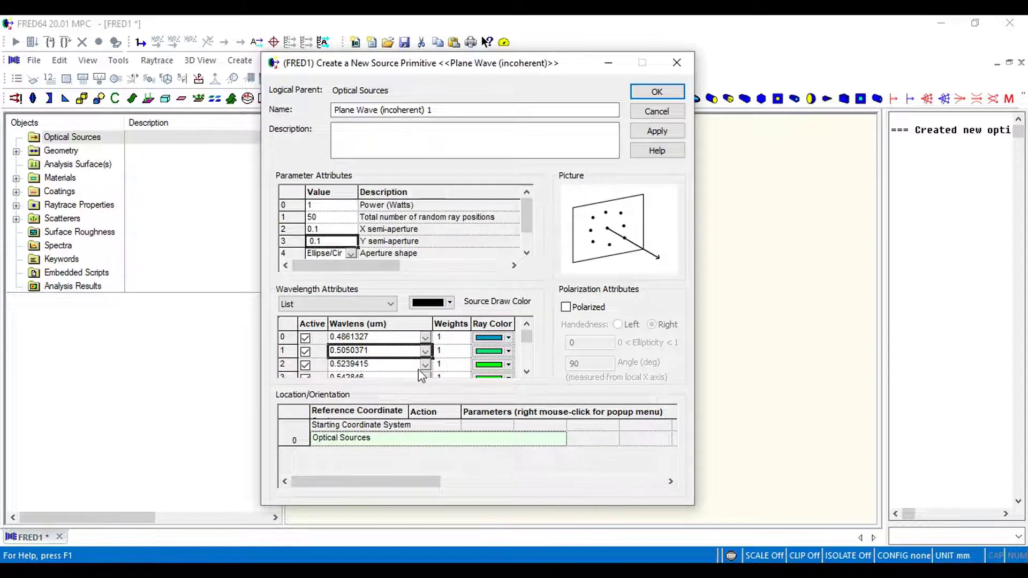
# Step: Append a rotation of 20 degrees about the X axis to the source's location/orientation
pyautogui.click(501, 438)
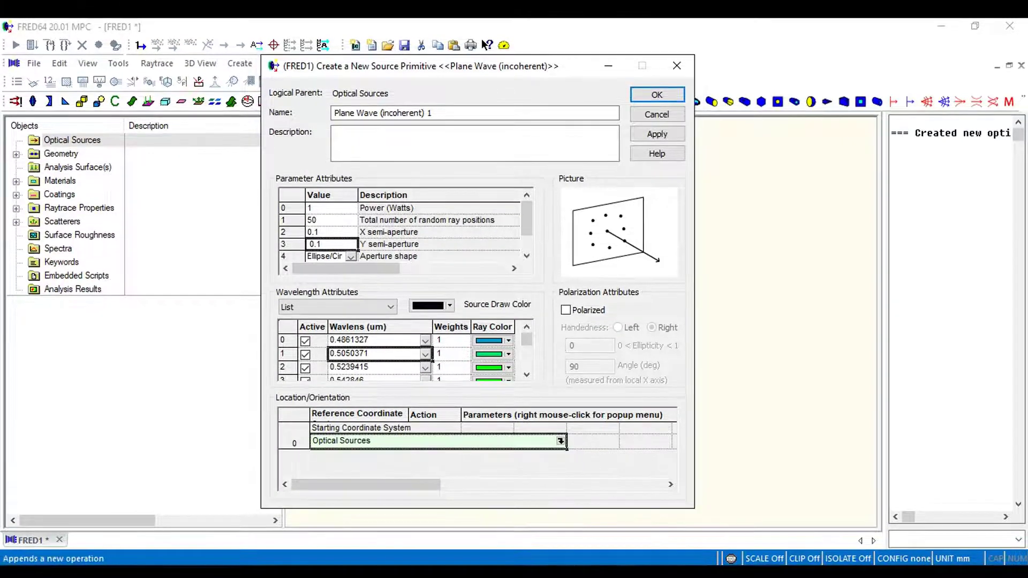
pyautogui.click(452, 472)
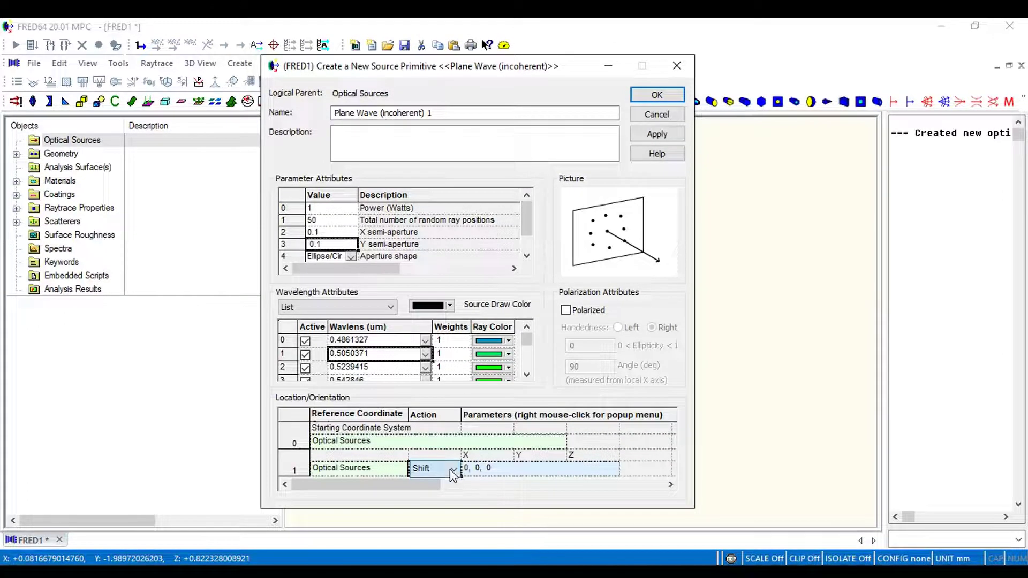
pyautogui.press('Down')
pyautogui.click(474, 464)
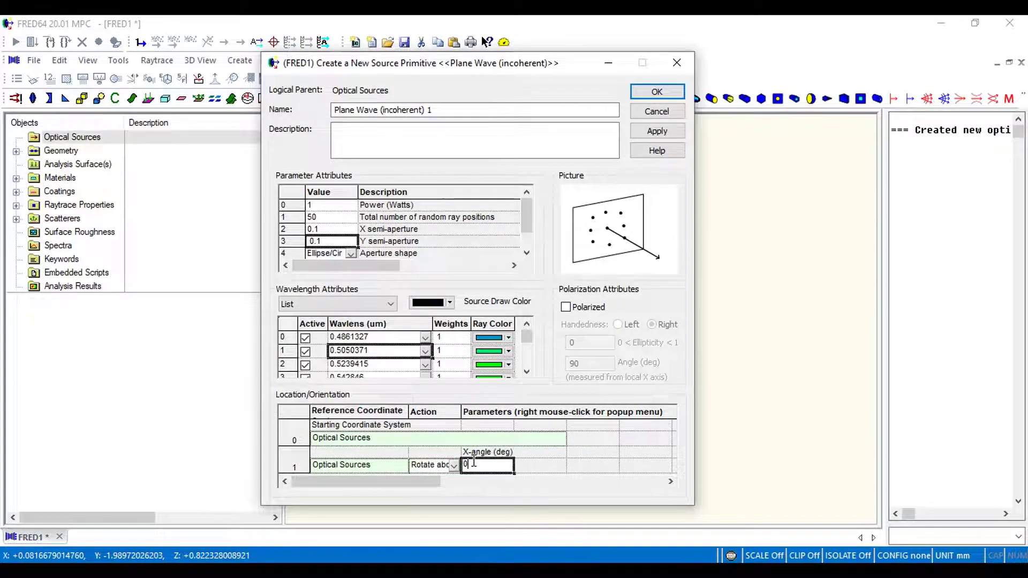
pyautogui.press('BackSpace')
pyautogui.write('20')
# Step: Append a shift of 0, 0.5, -2 to the source's location and create the source
pyautogui.click(432, 464)
pyautogui.rightClick(433, 460)
pyautogui.click(432, 454)
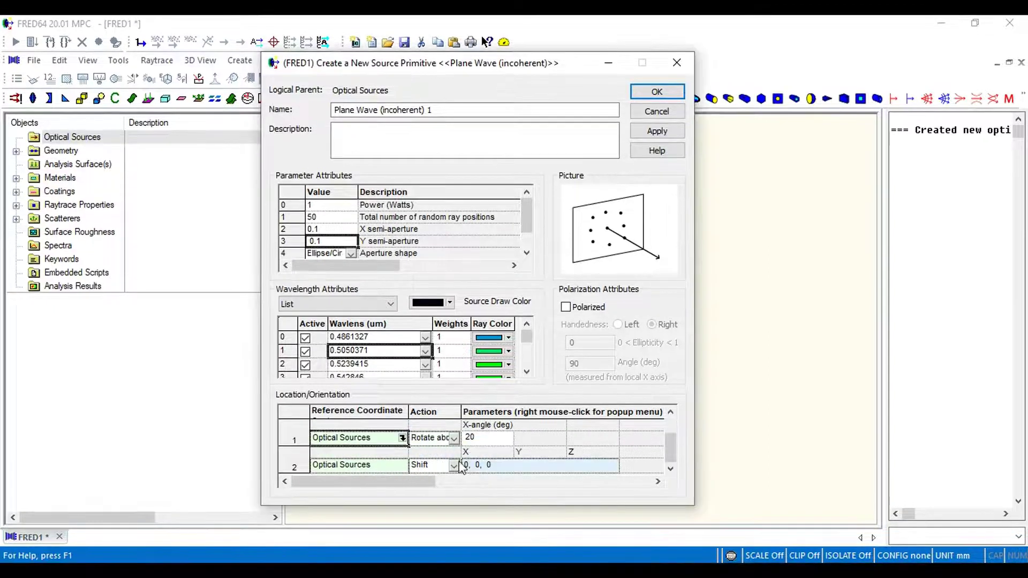
pyautogui.click(482, 465)
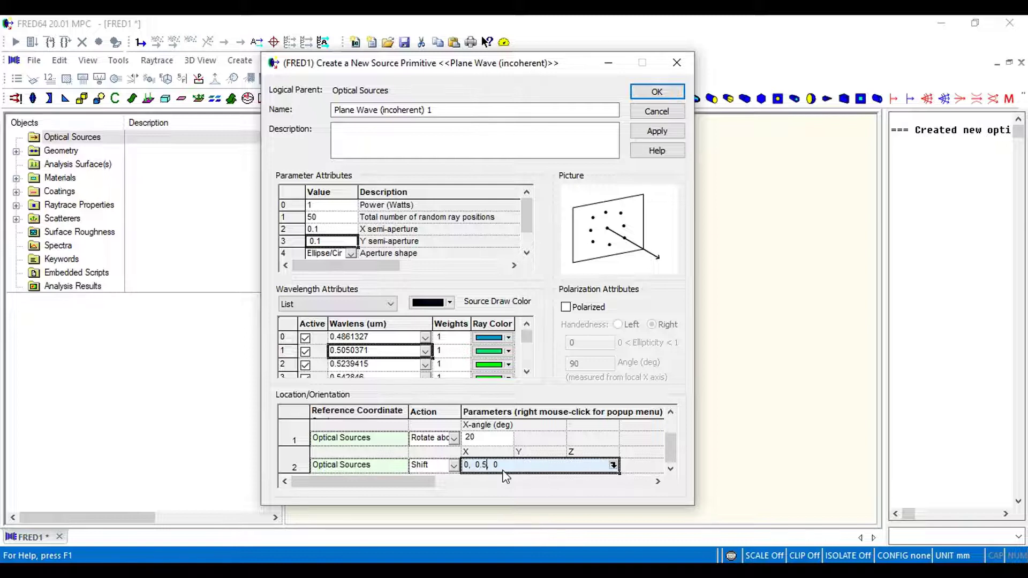
pyautogui.write('-2')
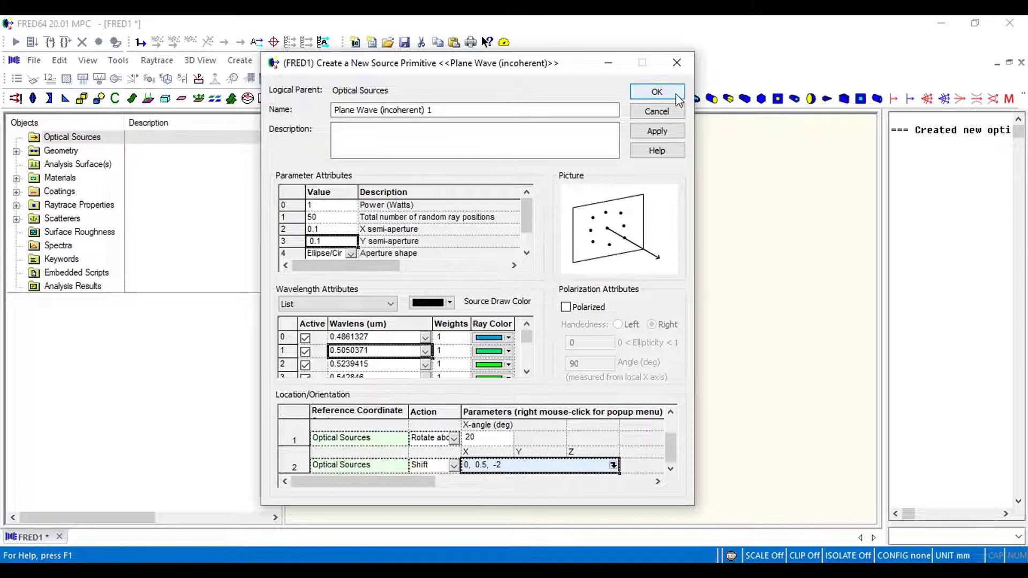
pyautogui.click(676, 96)
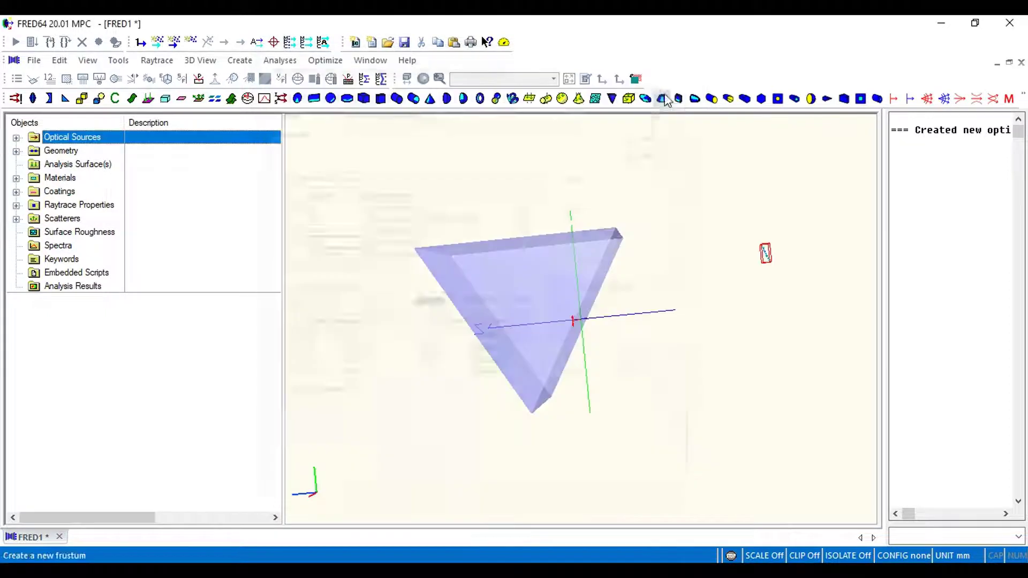
# Step: Create a plane element primitive under Geometry, shifted by 0, 0, 3, keeping its default size and Absorb coating
pyautogui.moveTo(636, 308); pyautogui.dragTo(656, 331)
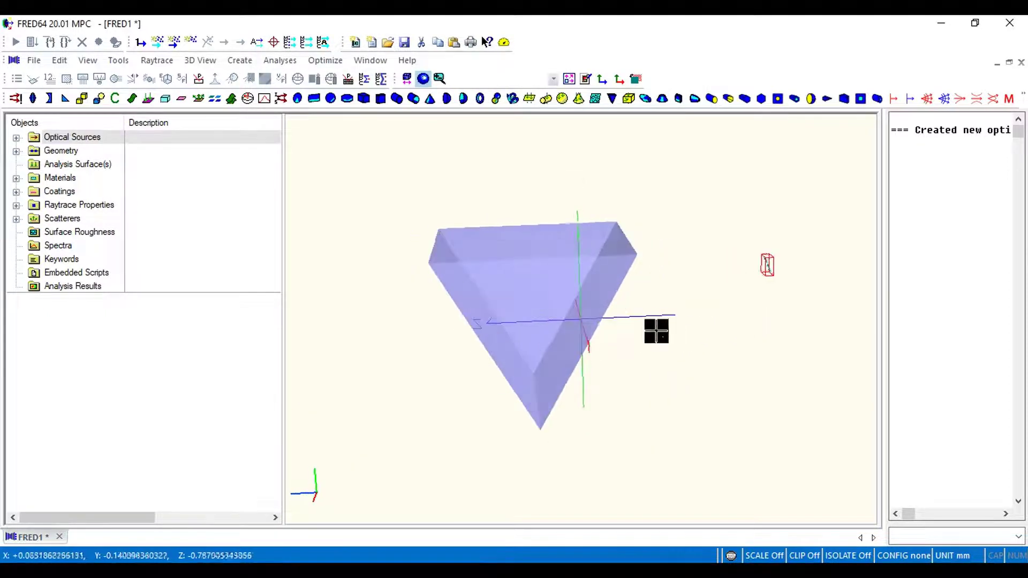
pyautogui.rightClick(62, 152)
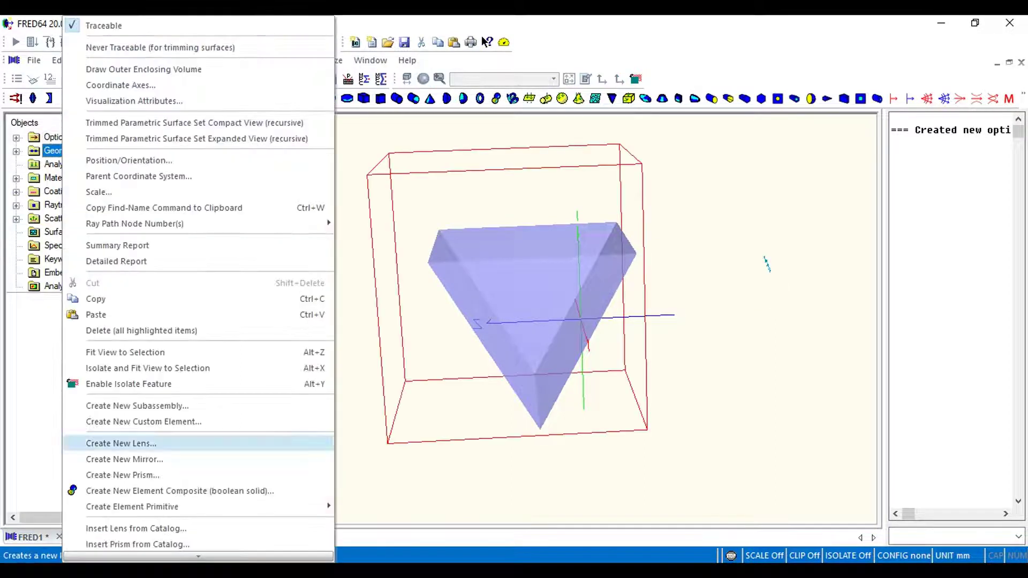
pyautogui.moveTo(161, 506)
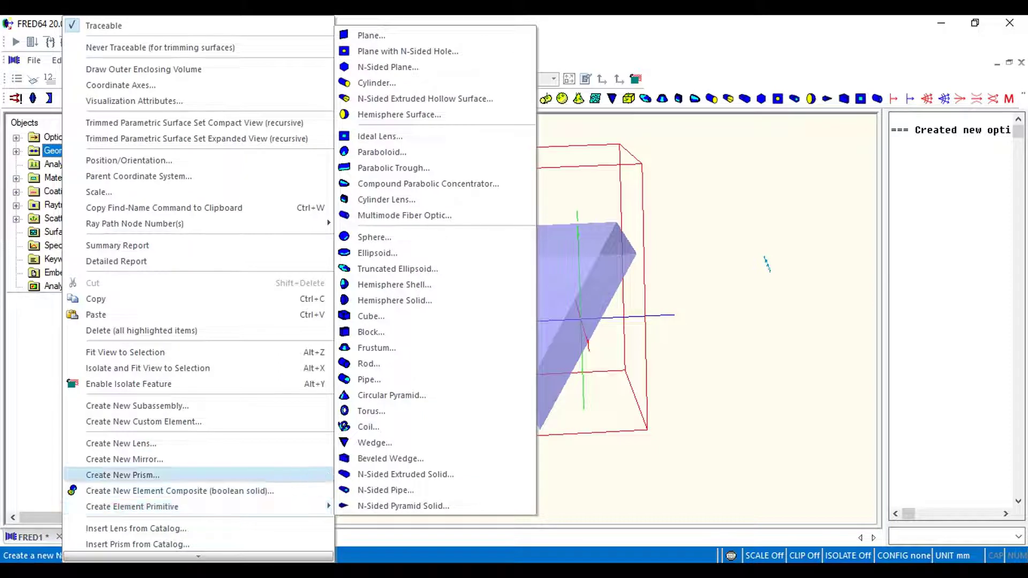
pyautogui.click(373, 38)
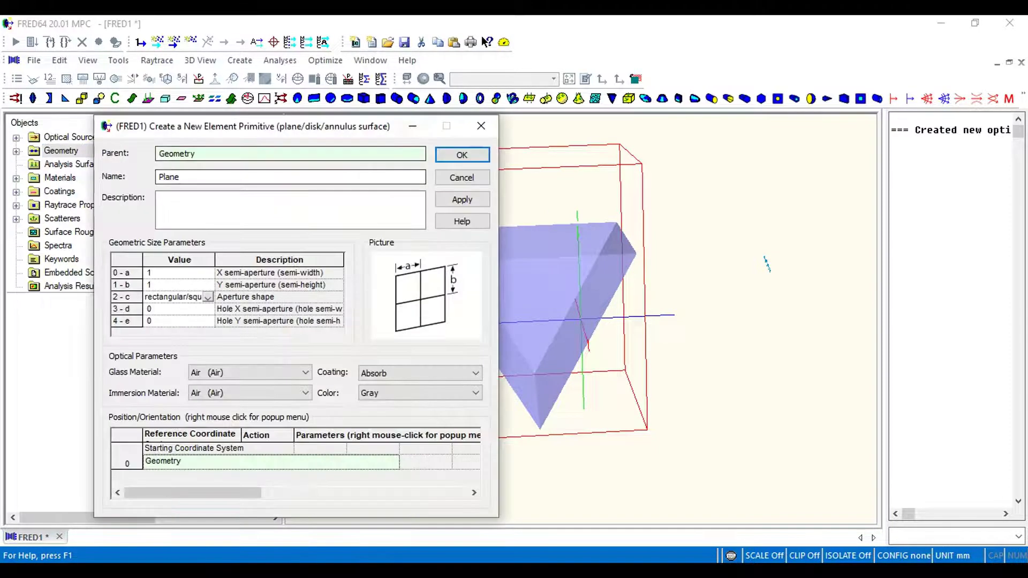
pyautogui.rightClick(337, 461)
pyautogui.click(344, 463)
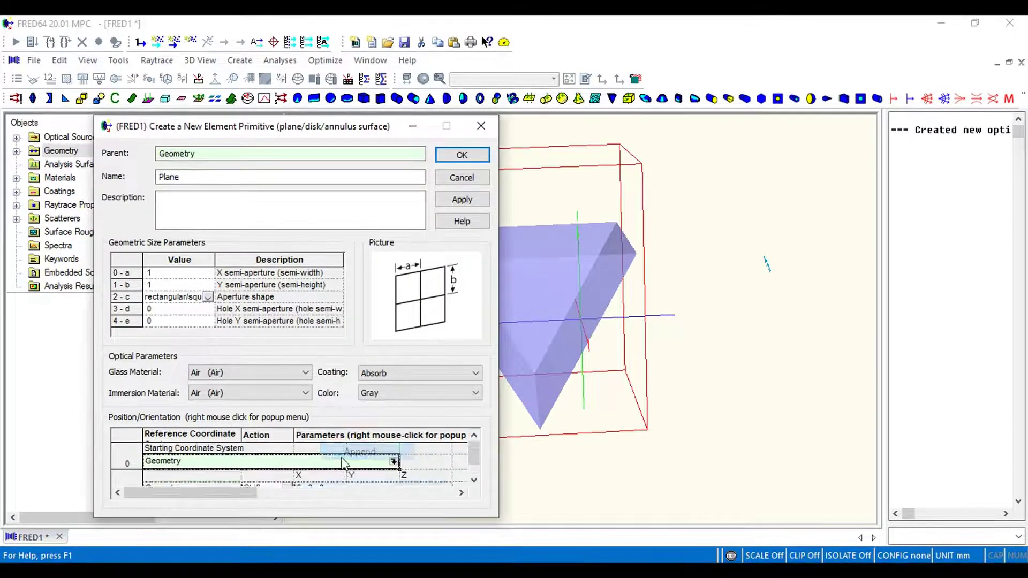
pyautogui.click(340, 476)
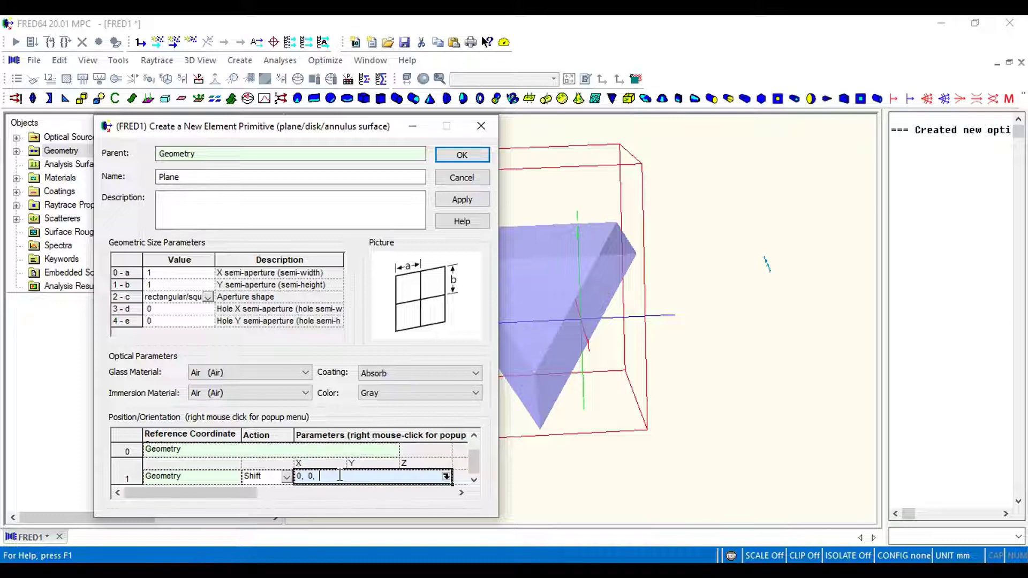
pyautogui.click(463, 155)
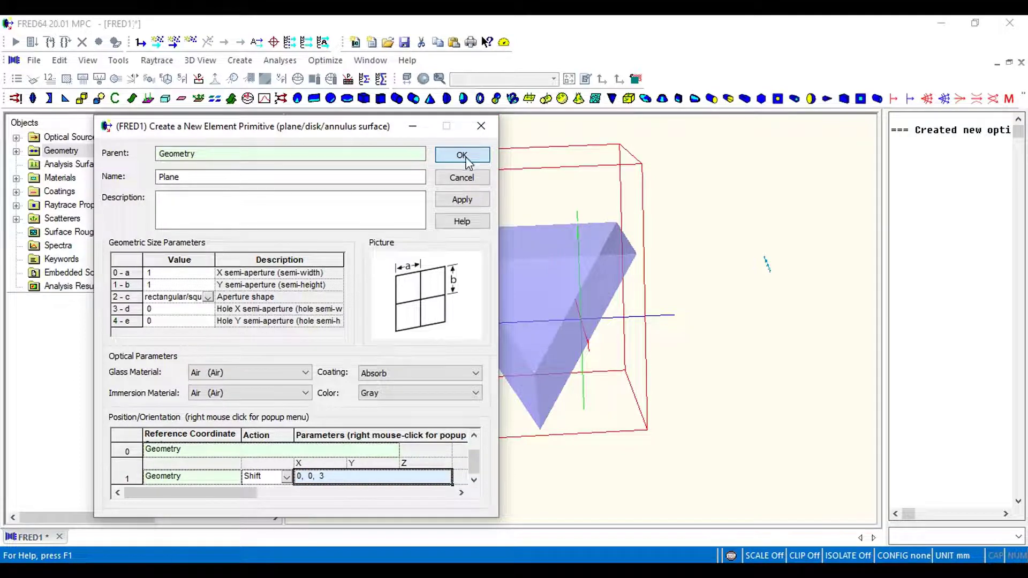
# Step: Auto-create and attach an analysis surface to the Surface of the Plane element
pyautogui.click(575, 86)
pyautogui.moveTo(691, 280); pyautogui.dragTo(670, 312)
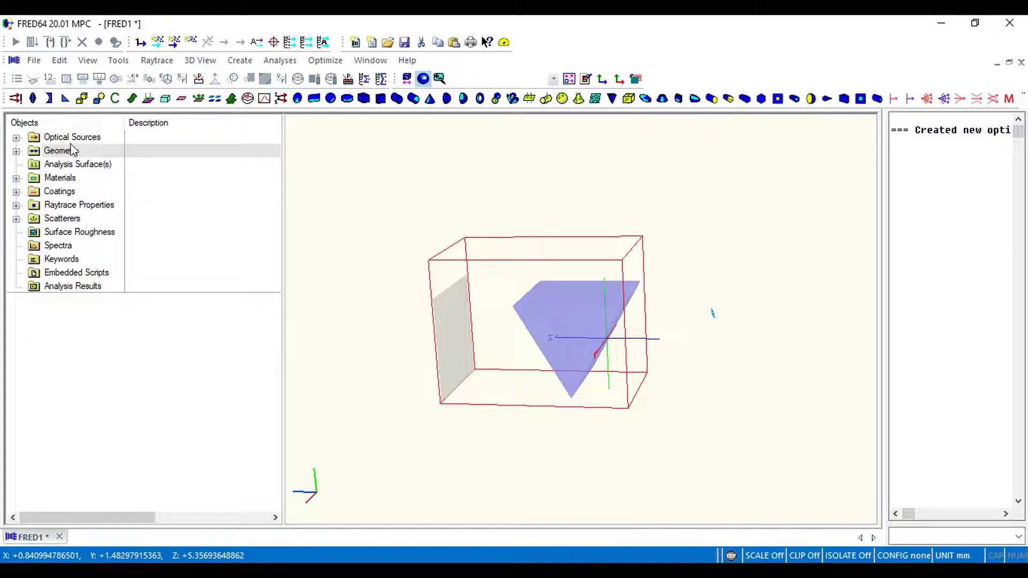
pyautogui.click(16, 152)
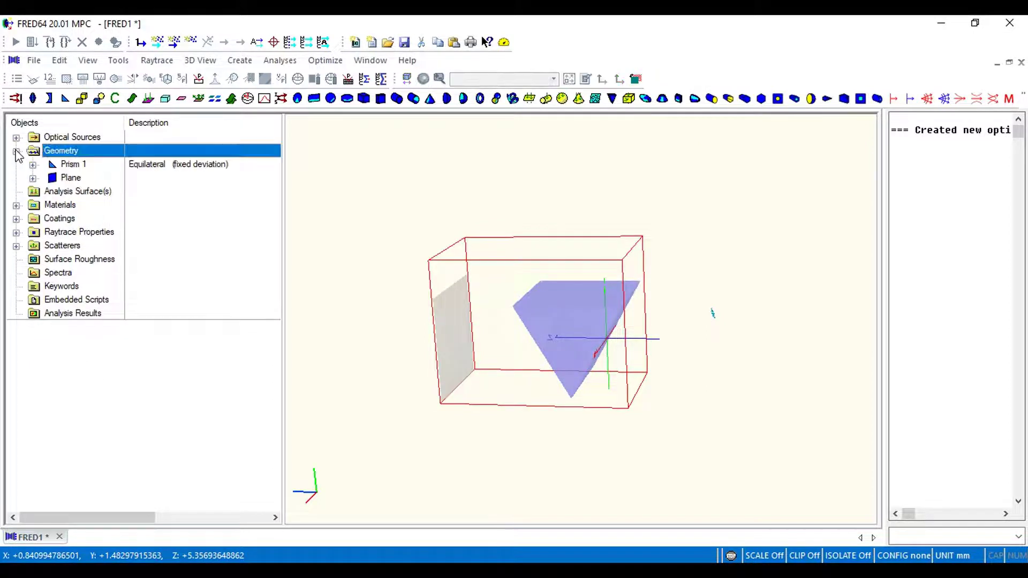
pyautogui.click(32, 179)
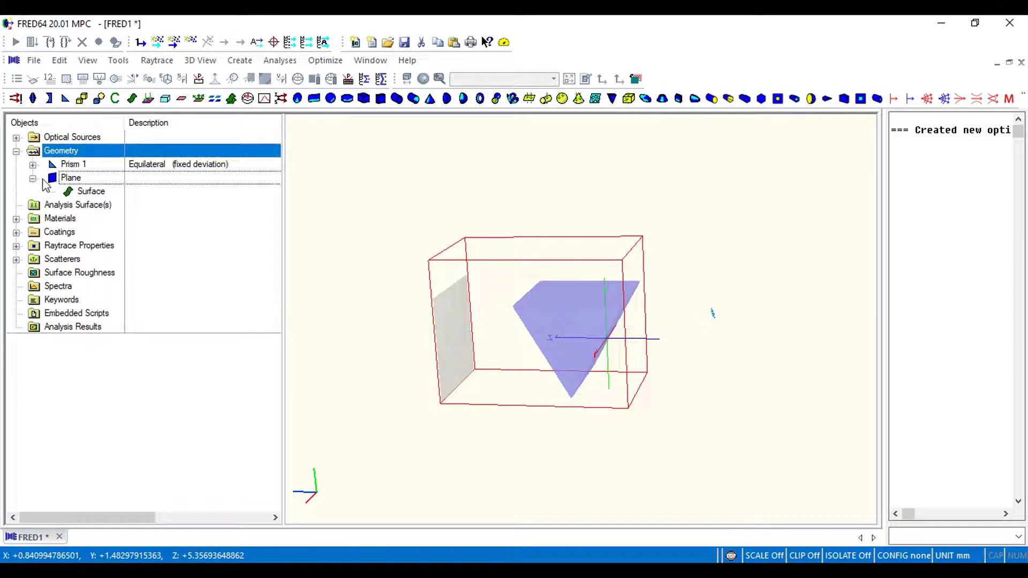
pyautogui.rightClick(89, 194)
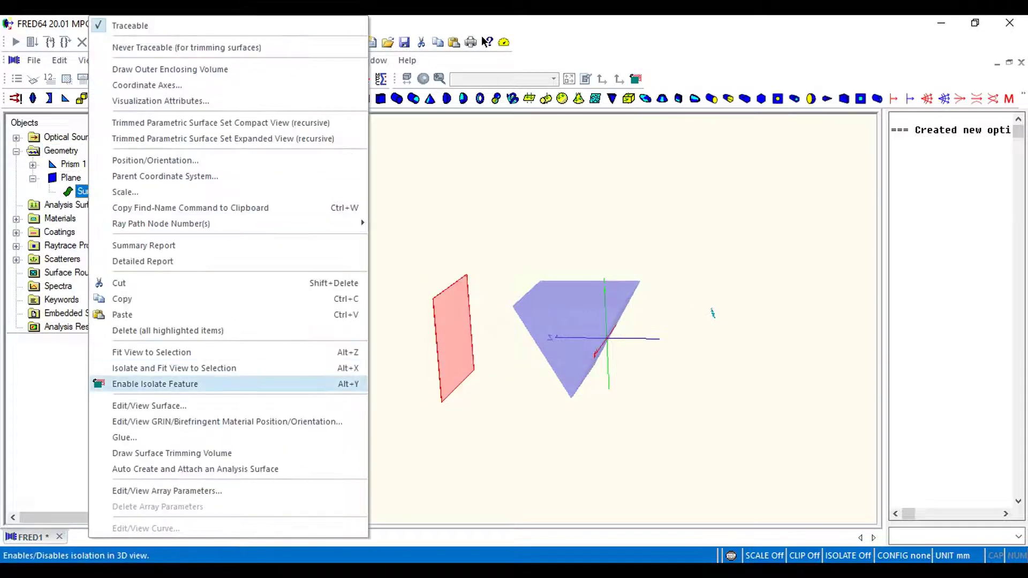
pyautogui.click(223, 470)
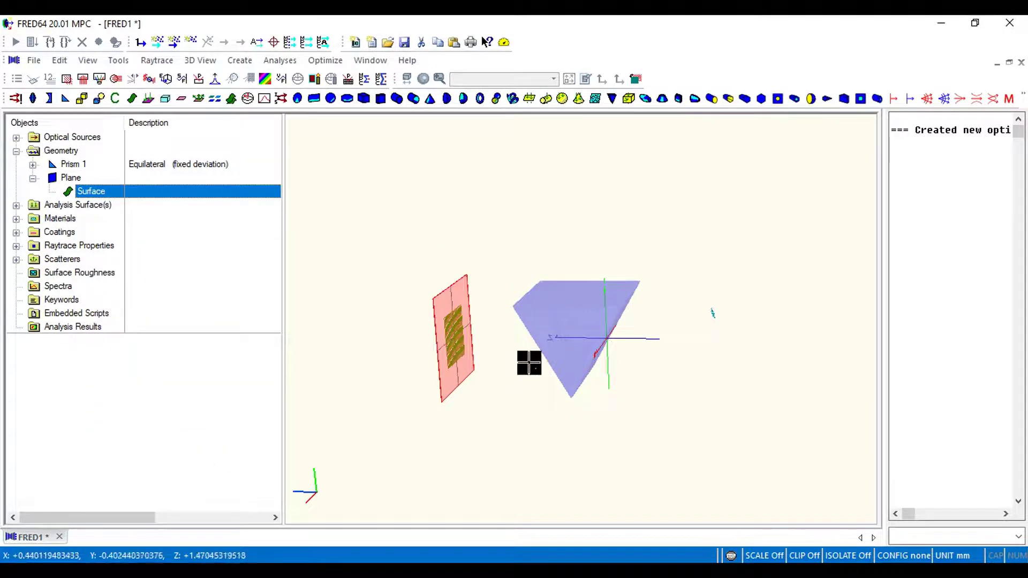
# Step: Turn off Autosize to Data for Plane_Surface and enlarge its analysis area to cover the whole plane, with an X minimum of -1
pyautogui.click(16, 206)
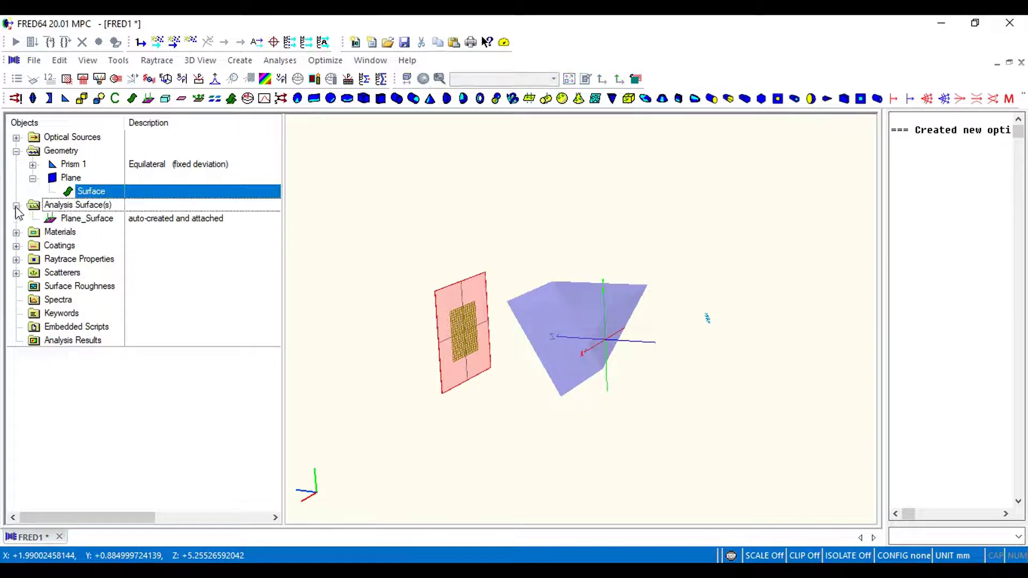
pyautogui.doubleClick(104, 220)
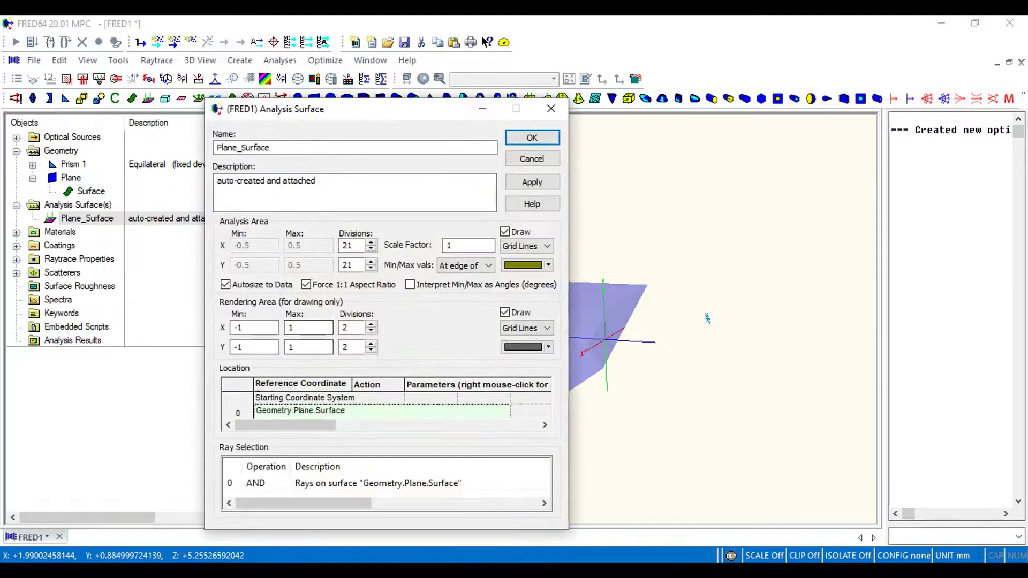
pyautogui.click(226, 284)
pyautogui.click(260, 245)
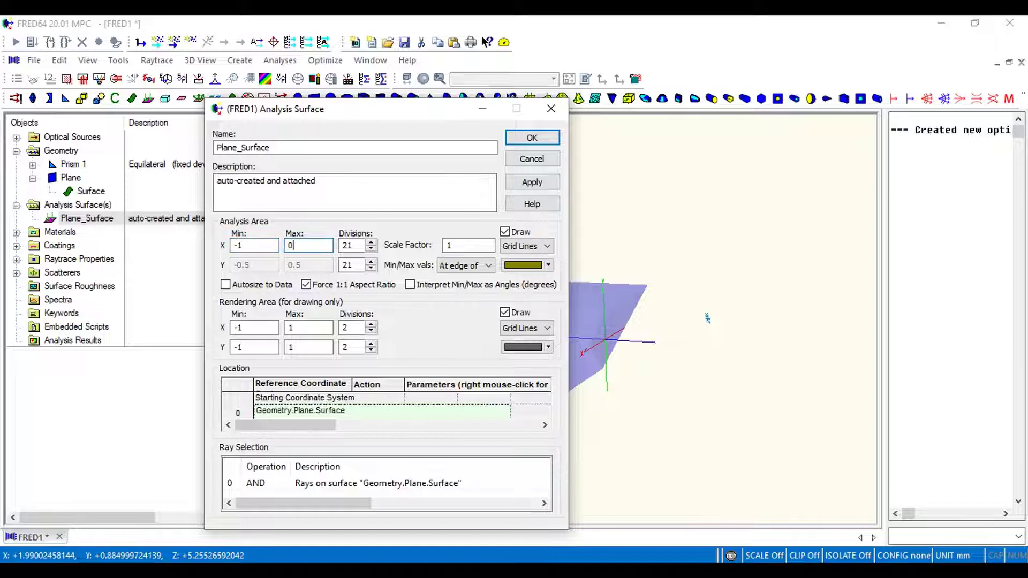
pyautogui.press('Return')
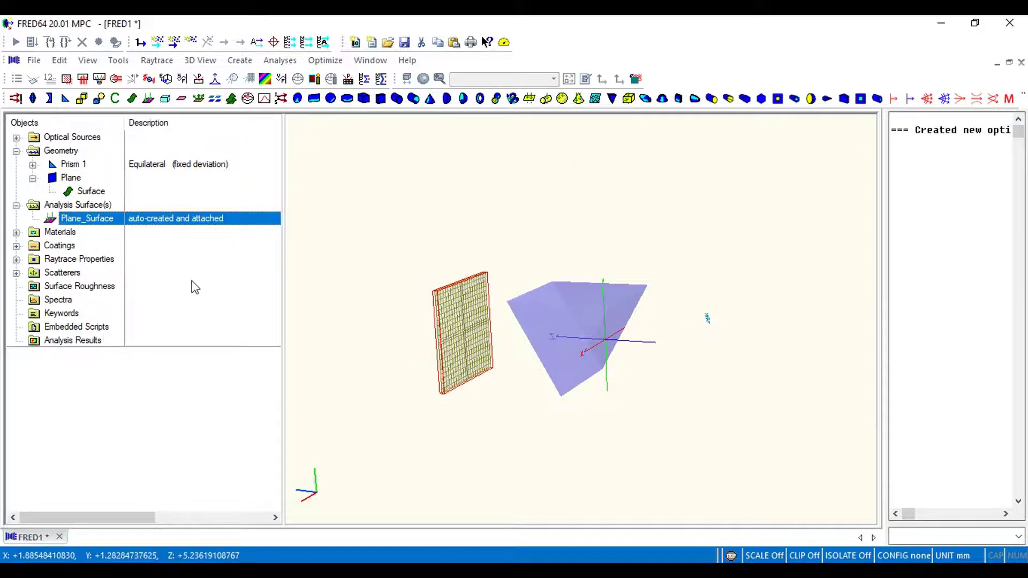
# Step: Start a new sampled material with a first entry of wavelength 0.4 um and refractive index 1.7
pyautogui.rightClick(63, 234)
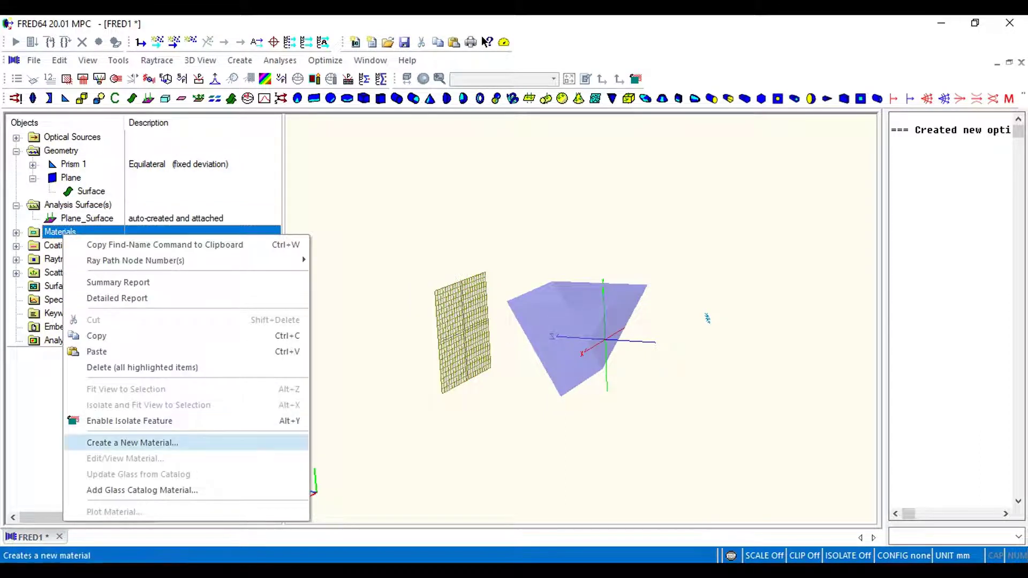
pyautogui.click(137, 443)
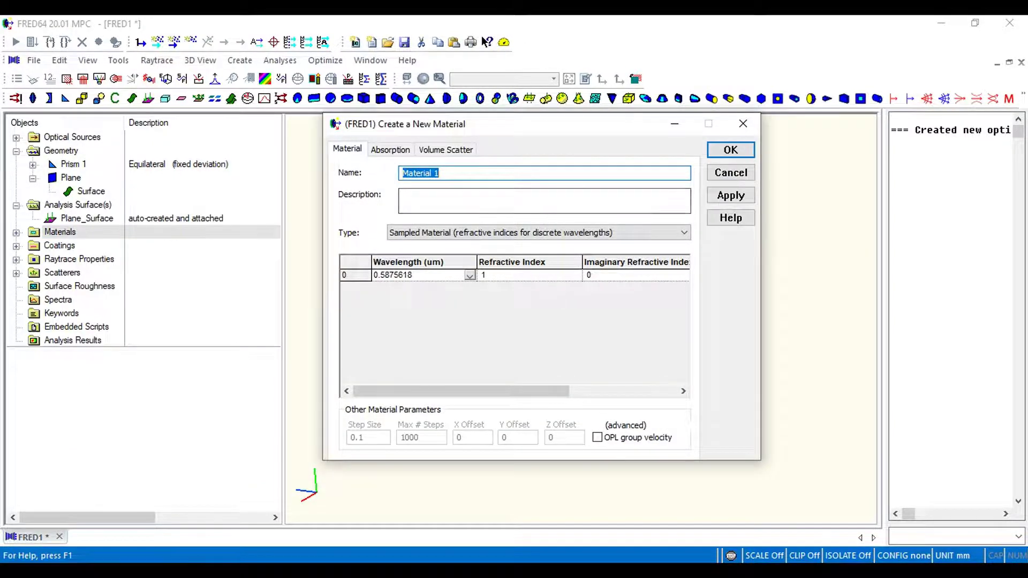
pyautogui.click(420, 276)
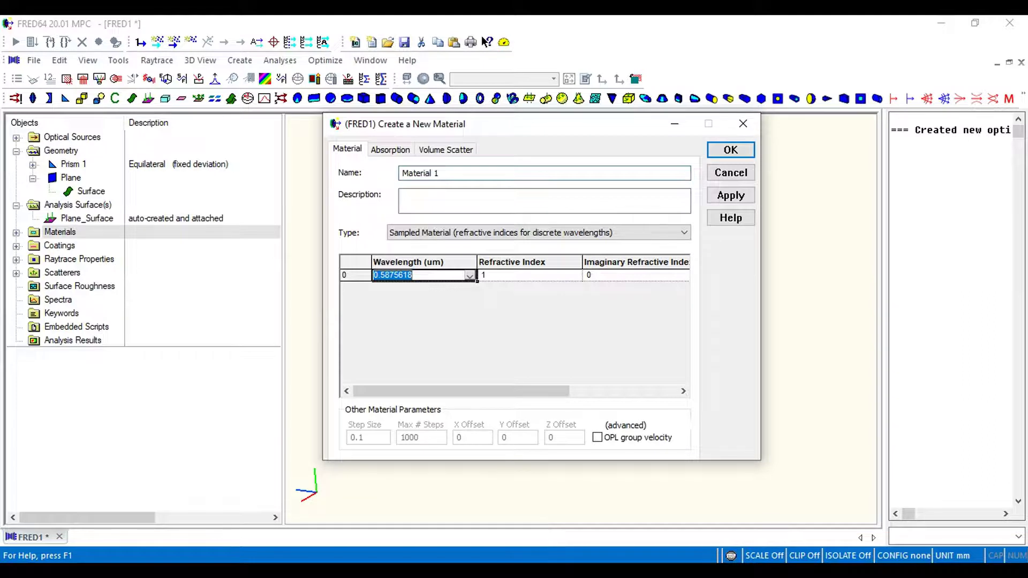
pyautogui.write('0.4')
pyautogui.press('Tab')
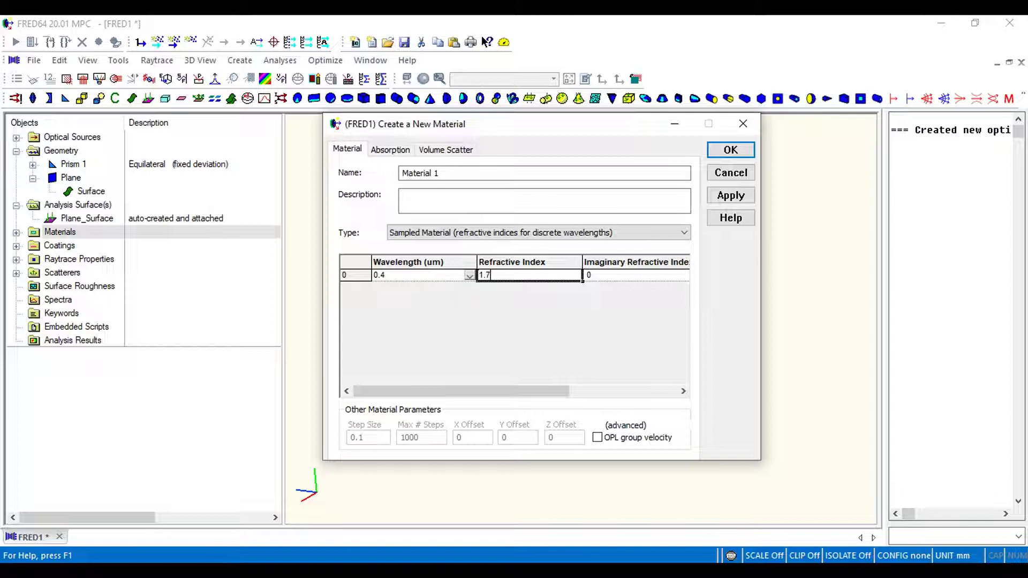
# Step: Add a second wavelength row to the material with 0.7 um and refractive index 1.4
pyautogui.rightClick(418, 275)
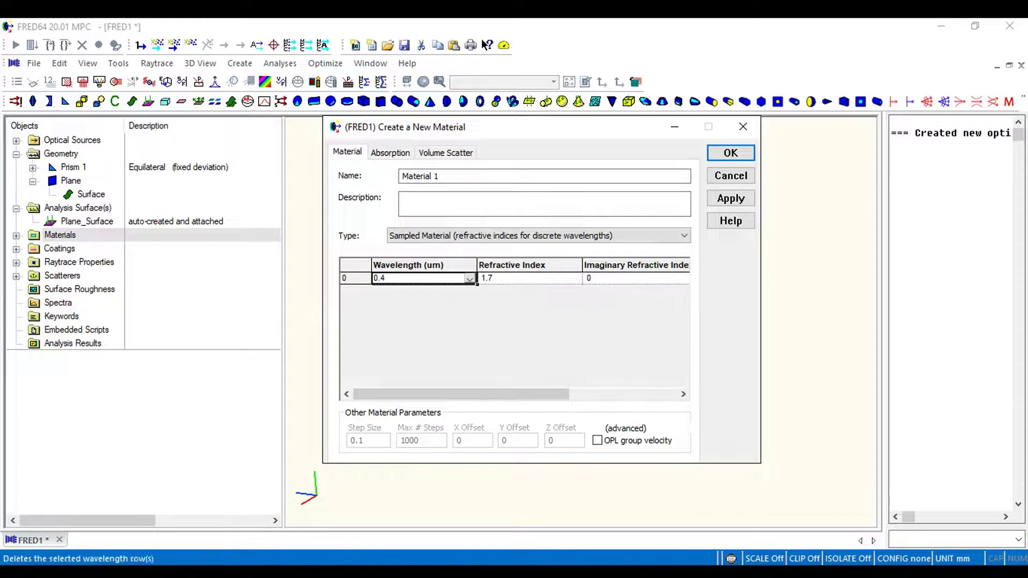
pyautogui.click(453, 289)
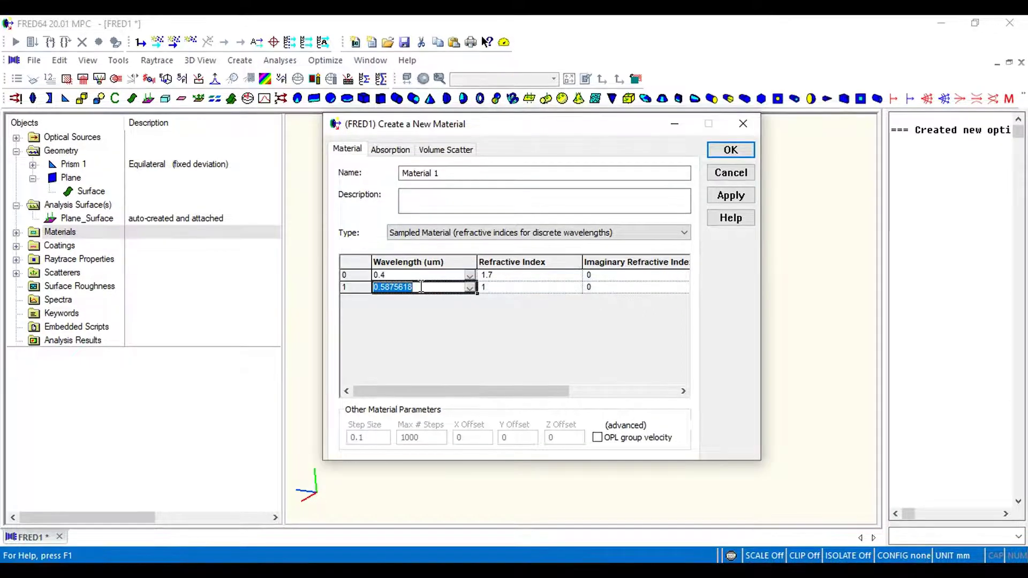
pyautogui.write('0.7')
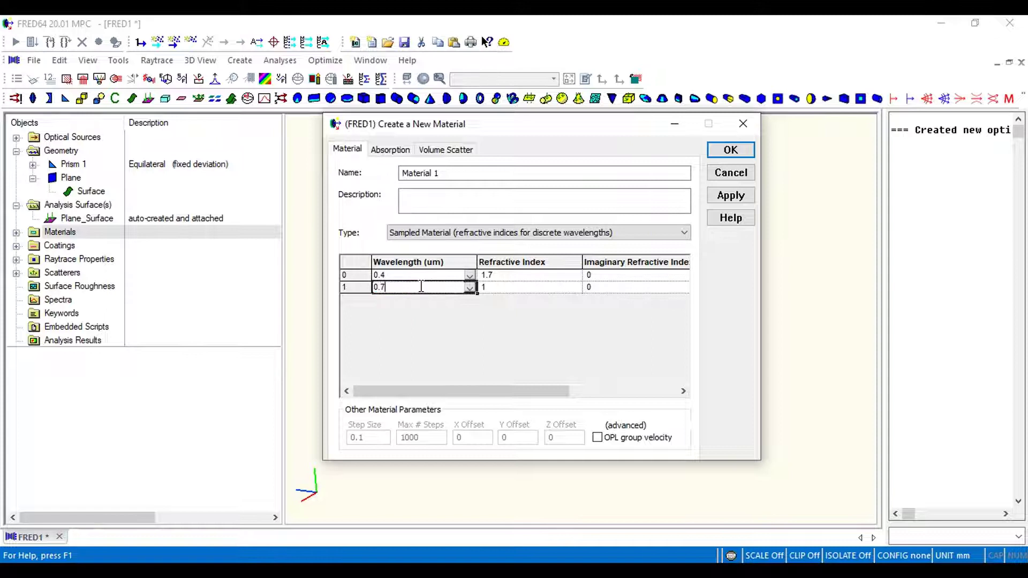
pyautogui.click(525, 287)
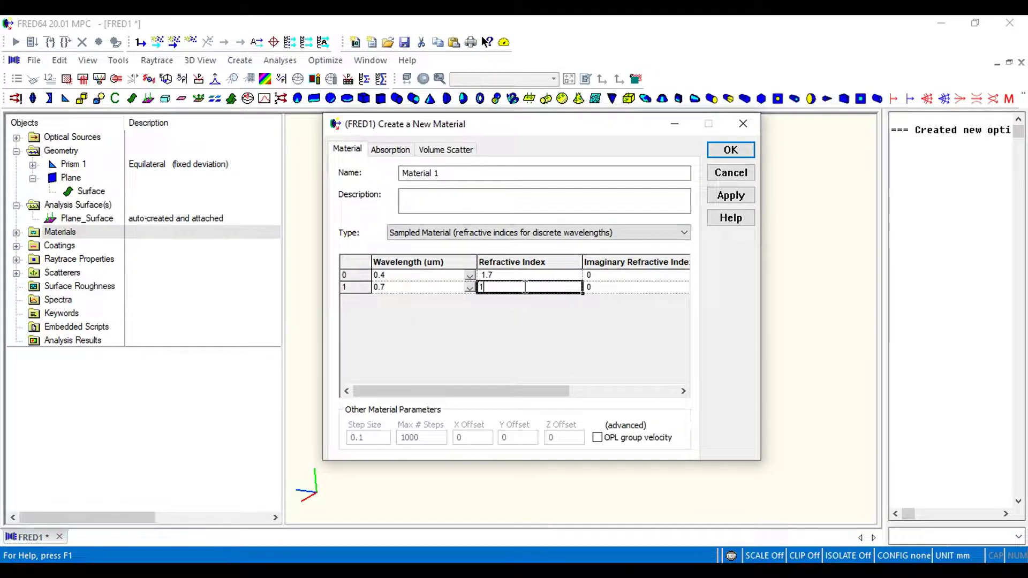
pyautogui.write('.4')
# Step: Name the new material Dispersive Material and create it
pyautogui.moveTo(456, 173); pyautogui.dragTo(302, 185)
pyautogui.write('Dispersive')
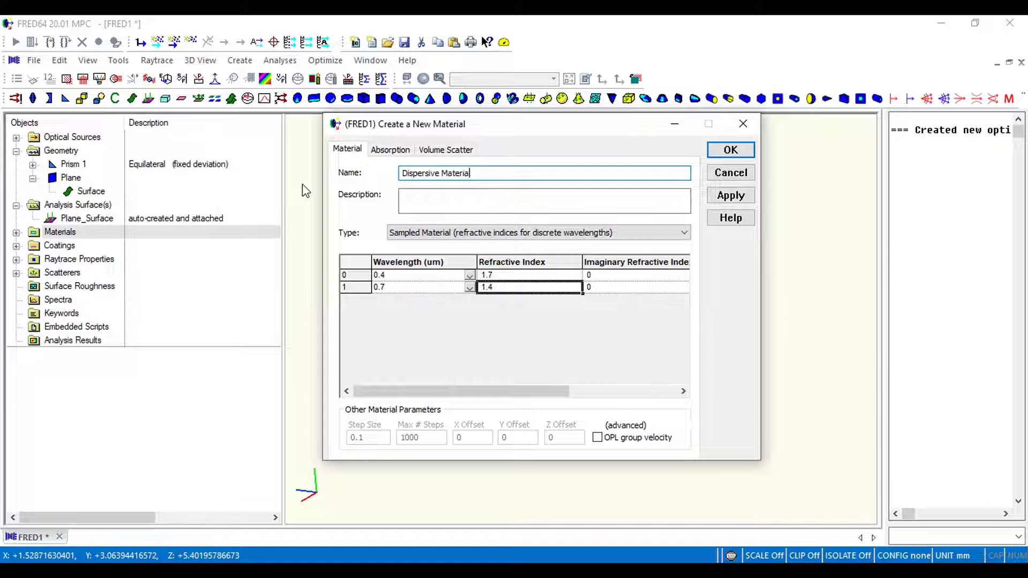
pyautogui.click(739, 155)
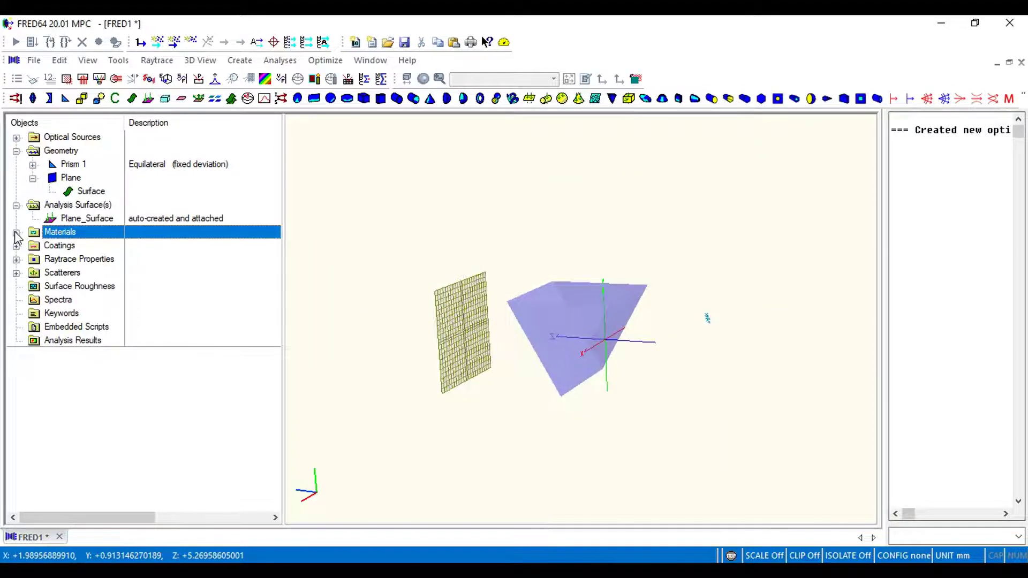
# Step: Assign Dispersive Material to Prism 1, replacing Simple Glass
pyautogui.click(16, 232)
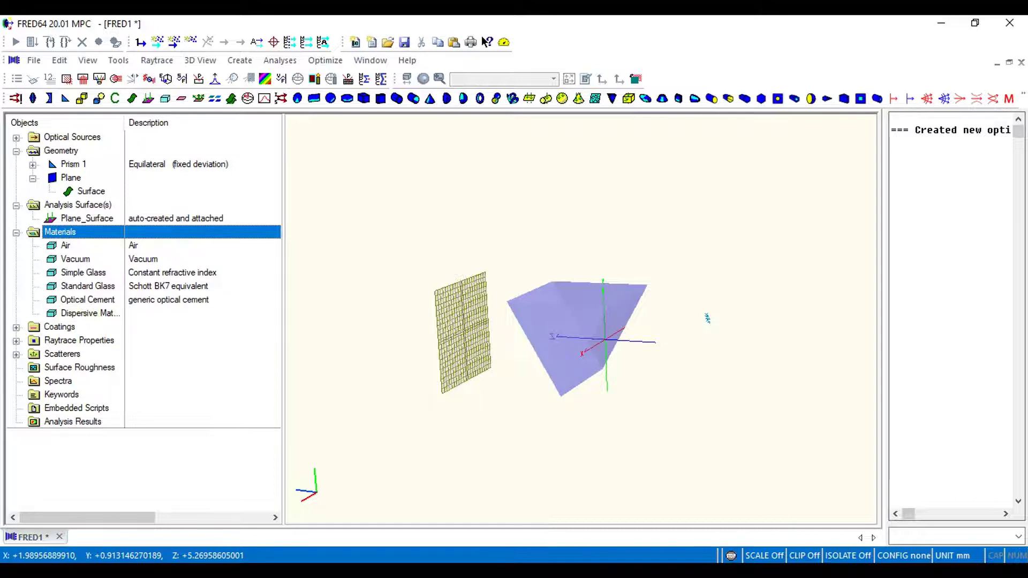
pyautogui.moveTo(86, 313); pyautogui.dragTo(71, 173)
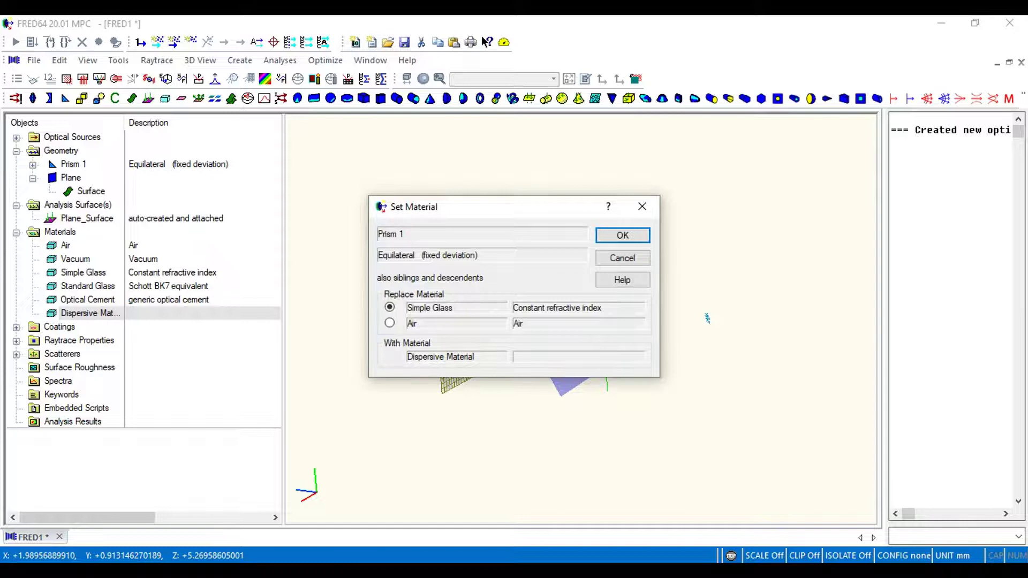
pyautogui.click(623, 235)
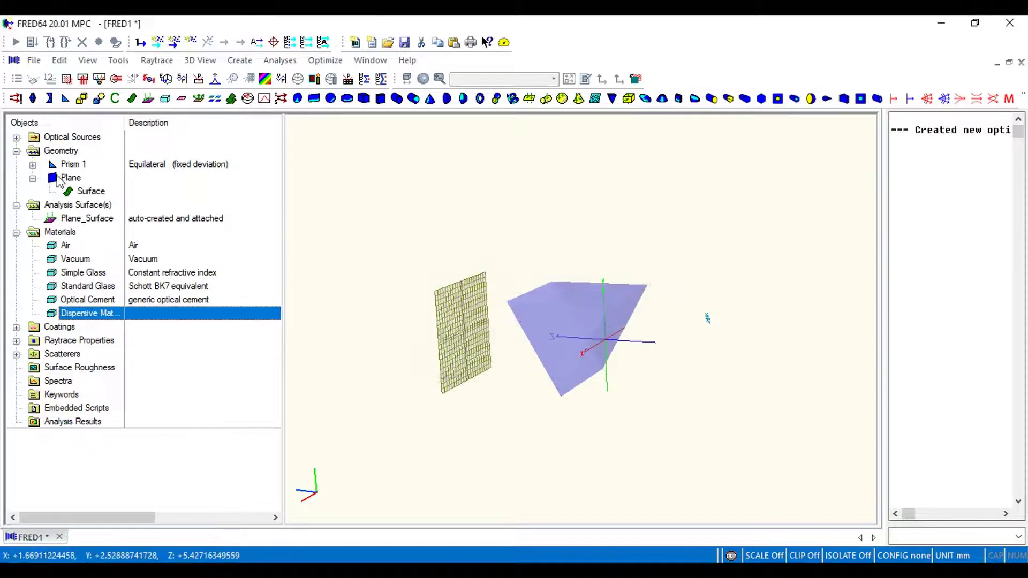
# Step: Apply the Transmit Specular raytrace property to Prism 1 and collapse the Raytrace Properties and Materials folders
pyautogui.click(16, 341)
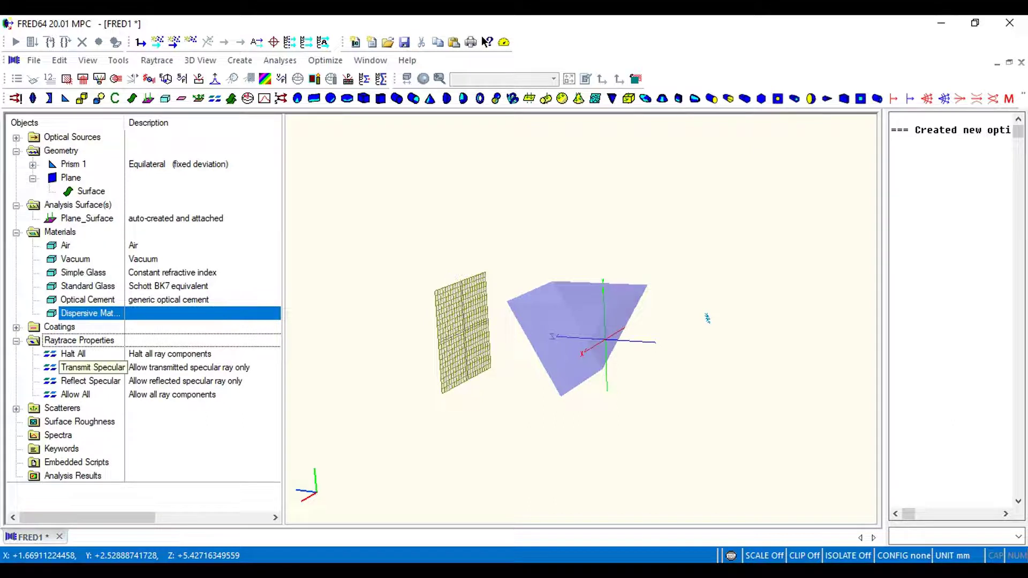
pyautogui.moveTo(88, 367); pyautogui.dragTo(71, 168)
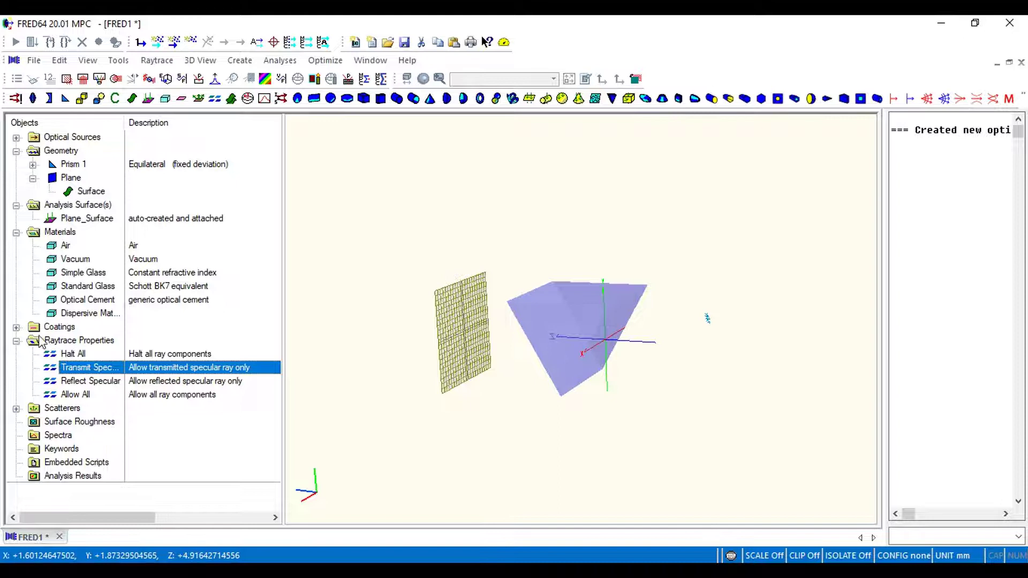
pyautogui.click(16, 342)
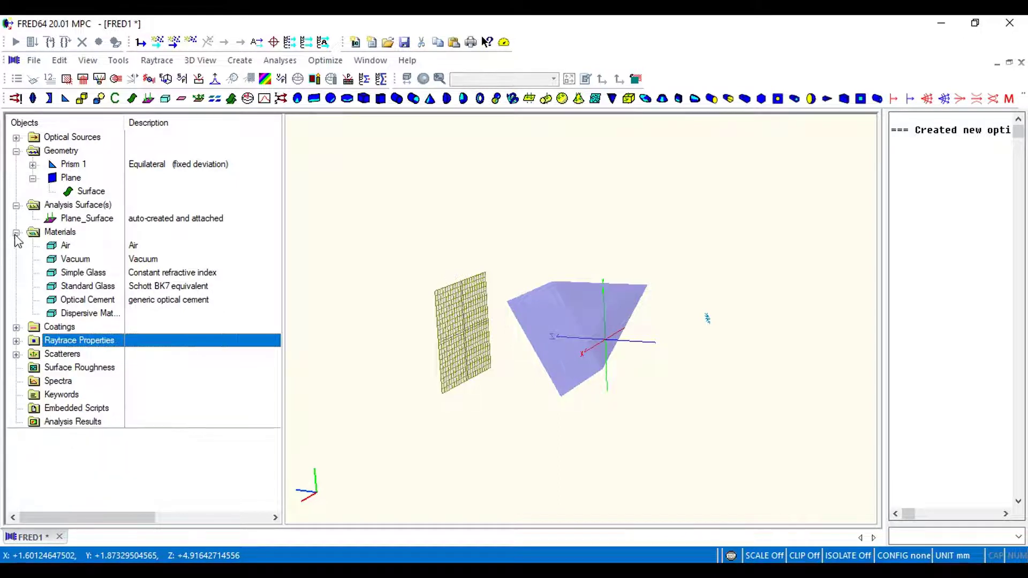
pyautogui.click(16, 232)
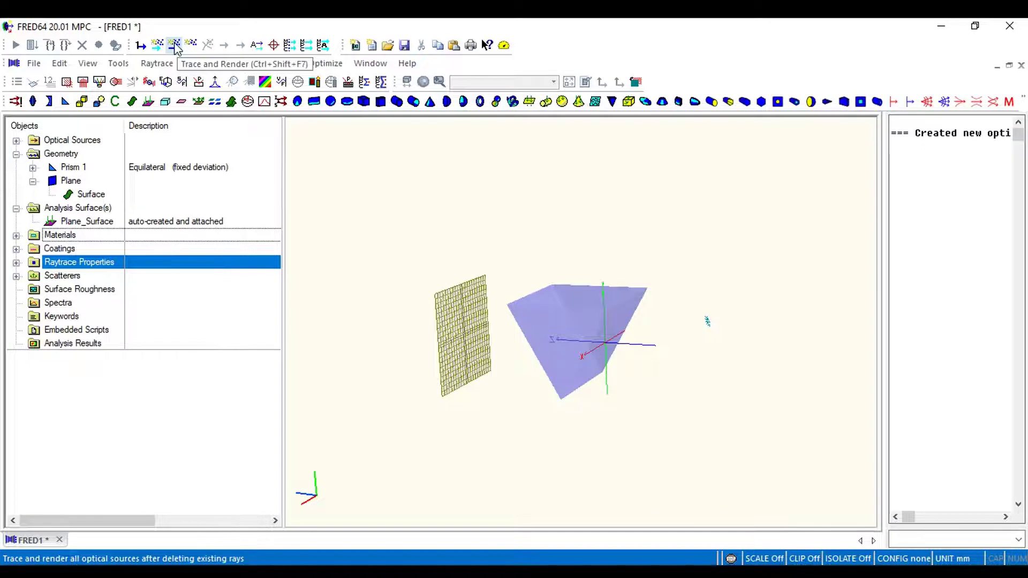
# Step: Trace and render all optical sources and run a positions spot diagram on Plane_Surface without recreating or retracing the rays
pyautogui.click(174, 45)
pyautogui.moveTo(471, 351)
pyautogui.mouseDown()
pyautogui.moveTo(535, 356)
pyautogui.moveTo(509, 294)
pyautogui.mouseUp()
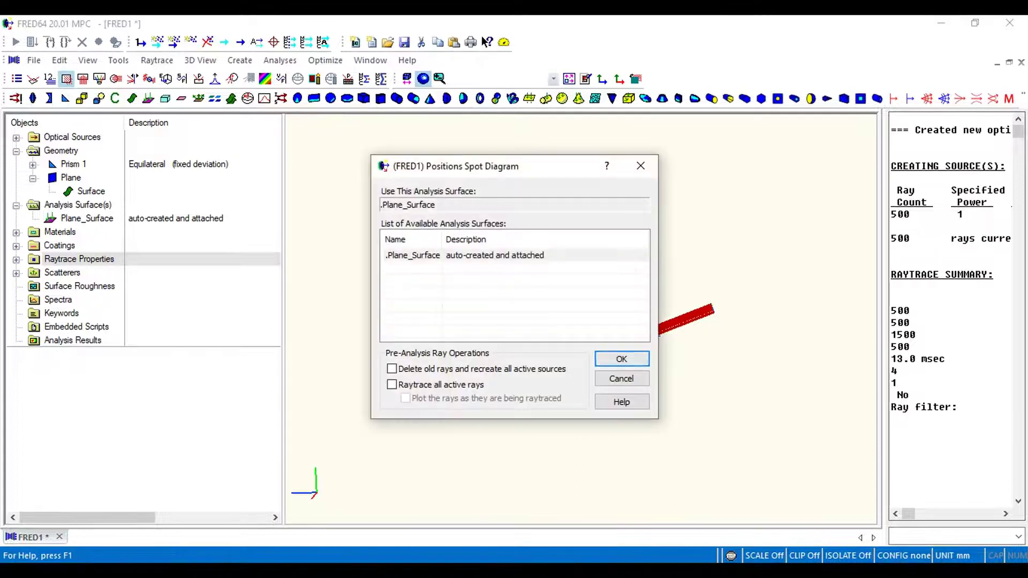
pyautogui.press('Return')
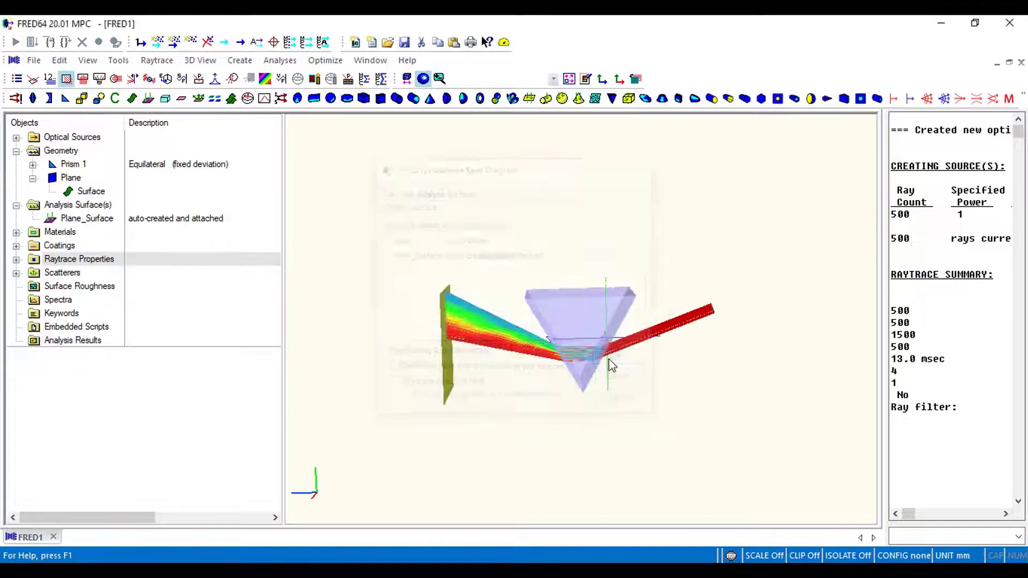